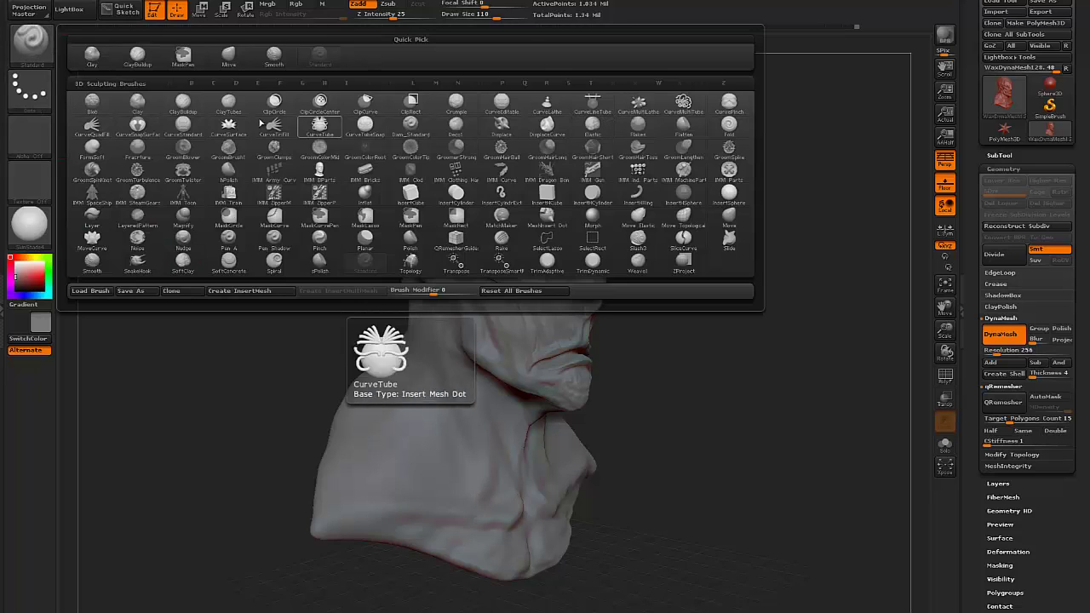
Choose the Clay brush with the cracked-skin Alpha 56 and sculpt a textured stroke along the side of the neck.
click(183, 102)
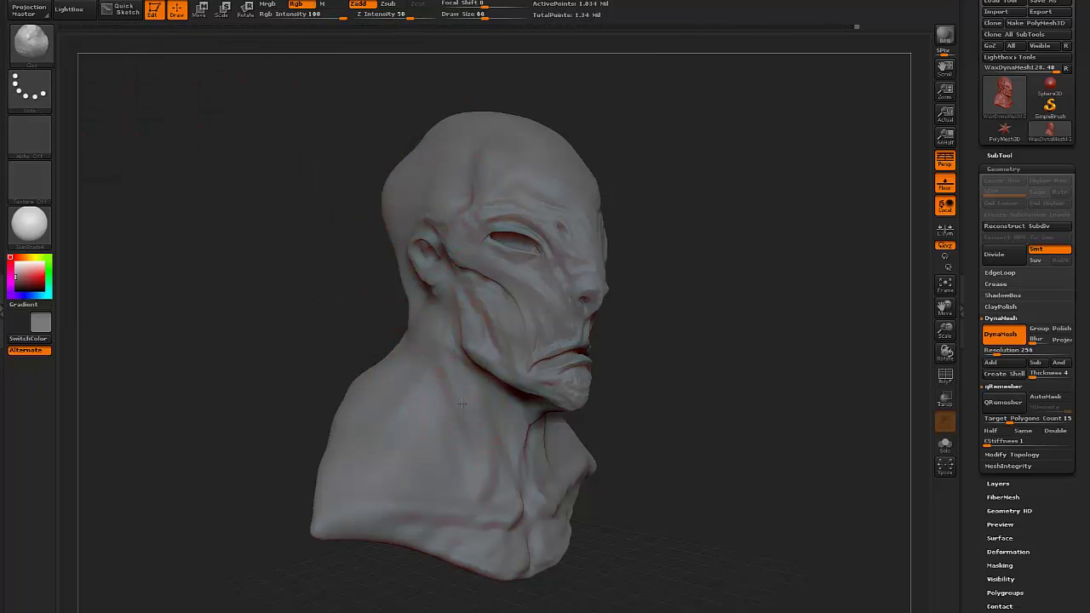
key(alt+a)
click(145, 346)
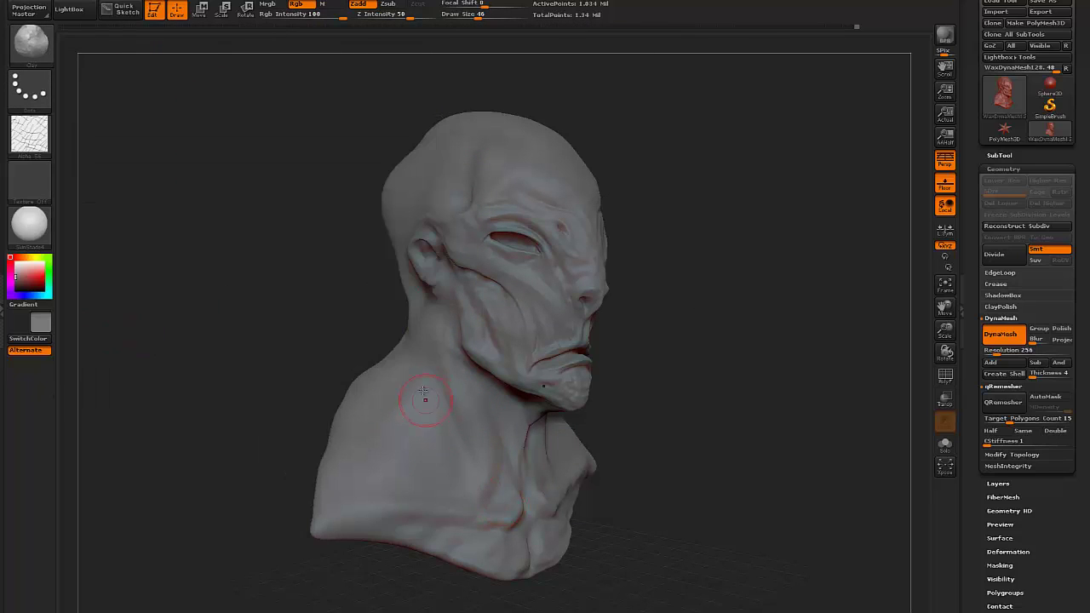
alt+drag(599, 355, 474, 410)
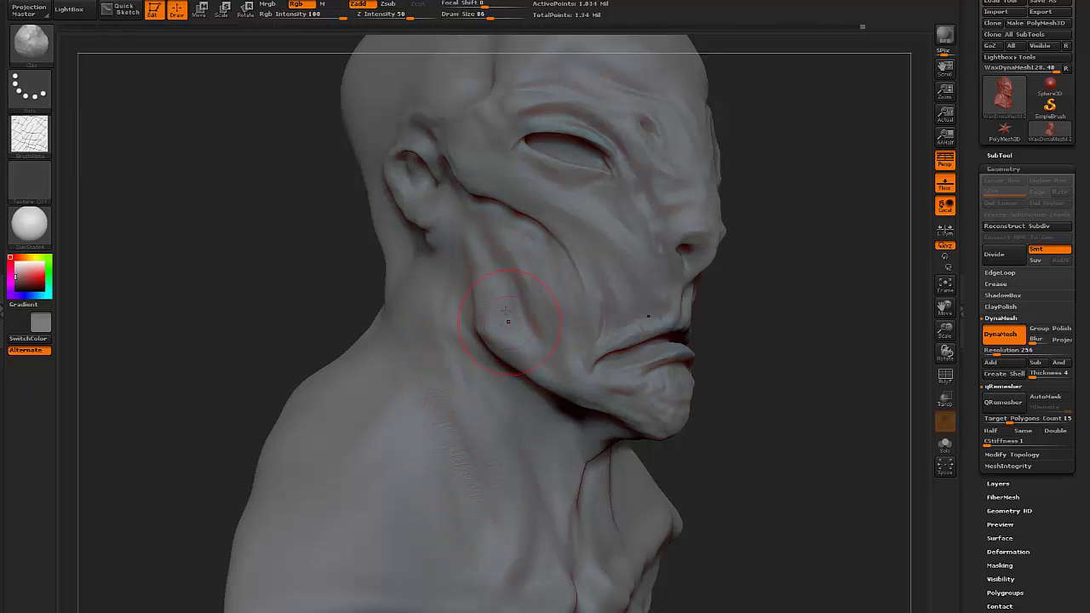
Set Rgb Intensity to 43 and the stroke to DragRect, and stamp the cracked-skin texture onto the cheek.
drag(344, 15, 315, 15)
click(30, 85)
click(136, 99)
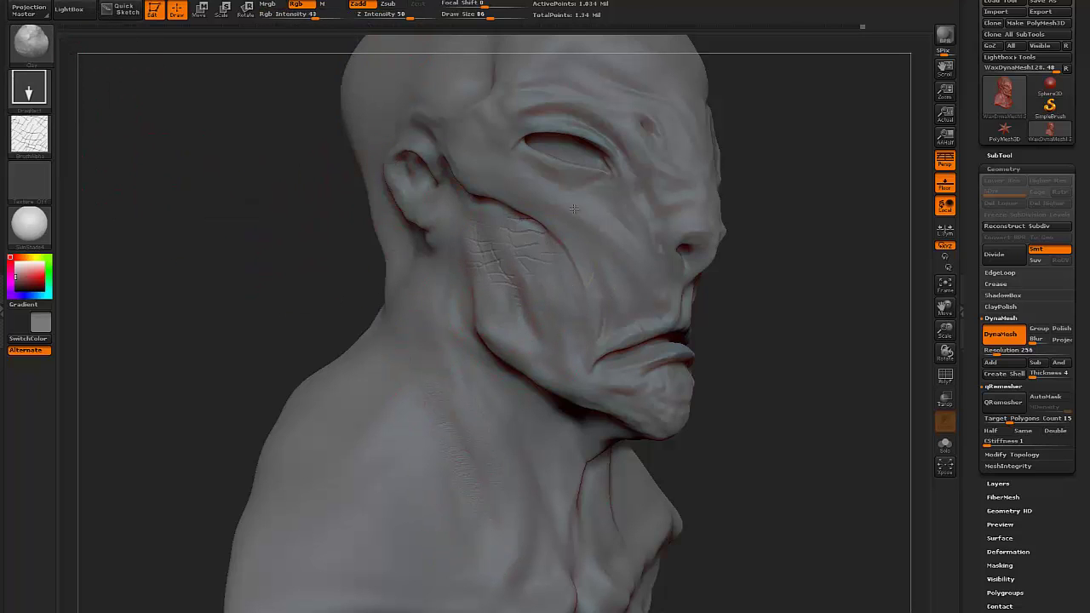
Stamp the bumpy Alpha 04 texture onto the cheek and lower face.
click(37, 145)
click(272, 191)
drag(521, 233, 538, 295)
Stamp wavy wrinkle lines around the nose, forehead and eyes using the Clay brush with a DragRect stroke and Alpha 58.
mouse_move(736, 289)
mouse_down()
mouse_move(752, 304)
mouse_move(676, 330)
mouse_up()
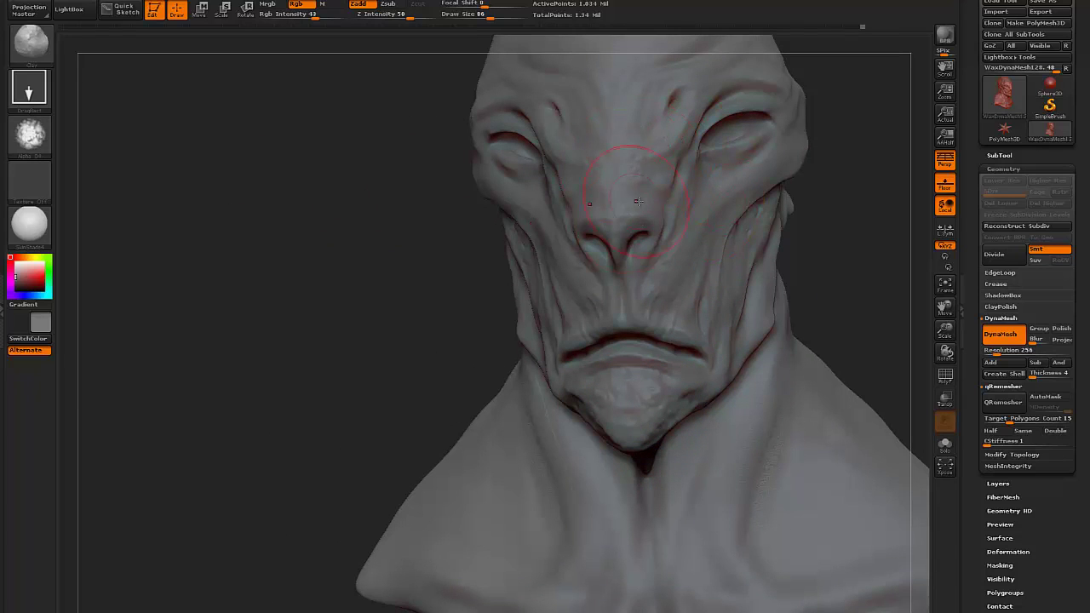
click(35, 135)
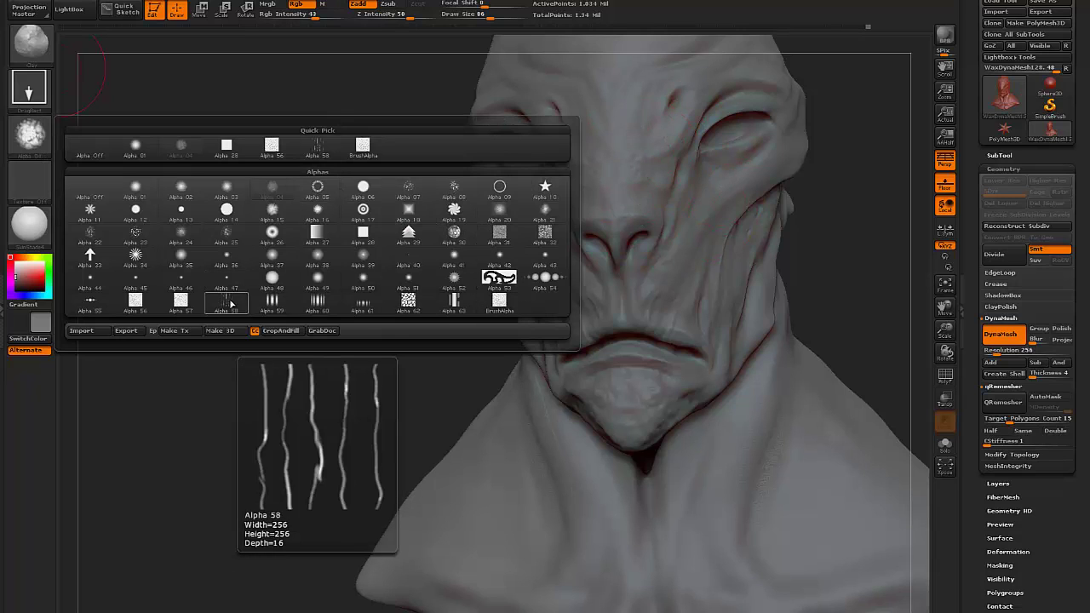
click(317, 300)
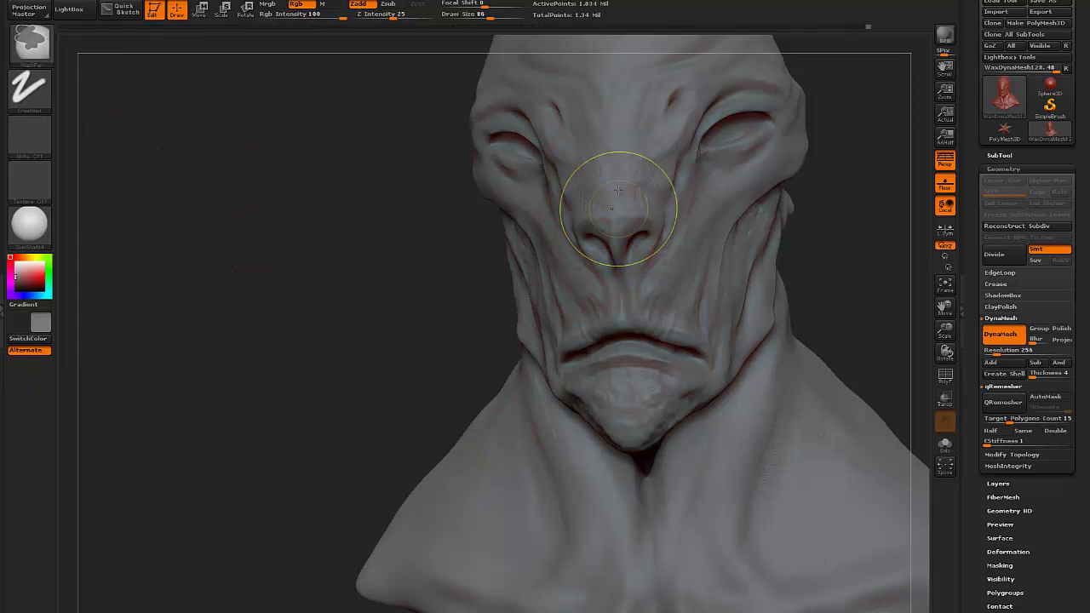
key(b)
key(c)
key(l)
click(29, 89)
click(136, 102)
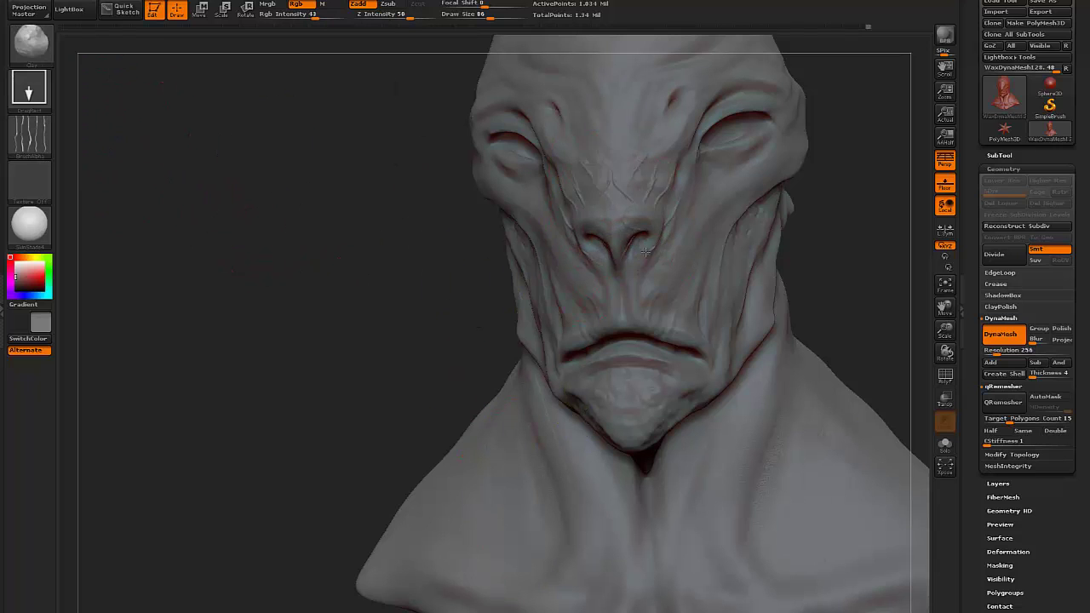
mouse_move(671, 164)
mouse_down()
mouse_move(683, 270)
mouse_move(510, 174)
mouse_move(752, 238)
mouse_move(435, 242)
mouse_up()
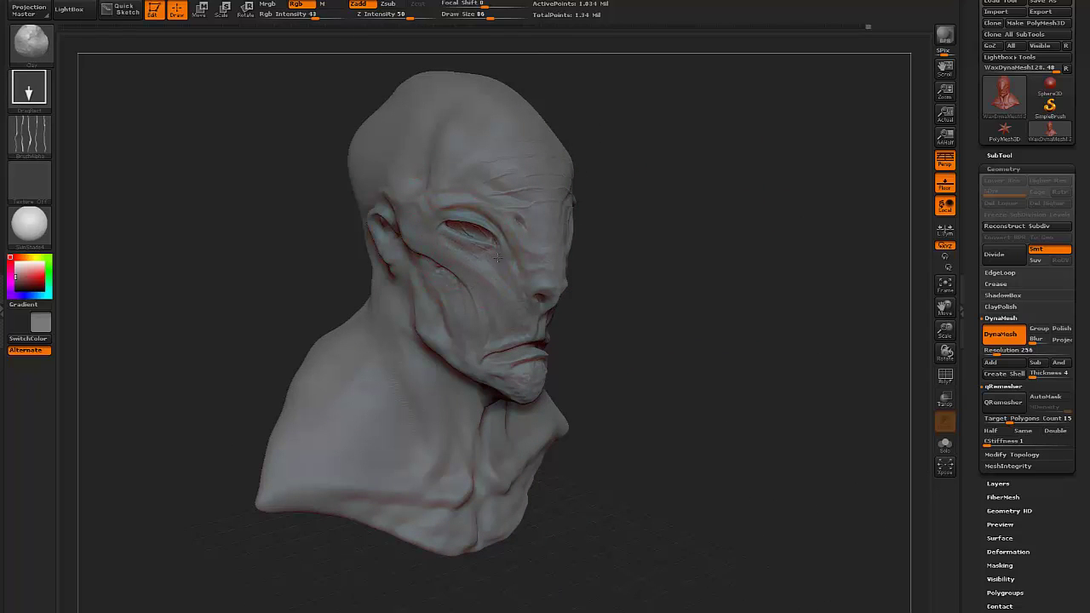
Stamp the vein-like Alpha 22 wrinkles beneath the eyes and between the brows.
drag(670, 275, 528, 270)
click(29, 135)
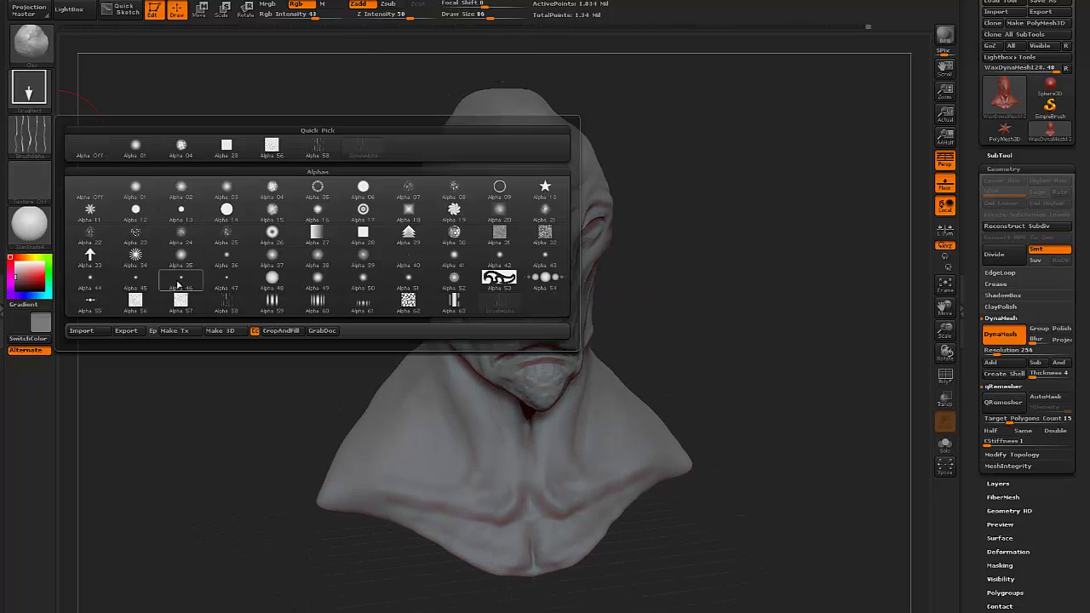
click(90, 235)
drag(647, 245, 732, 220)
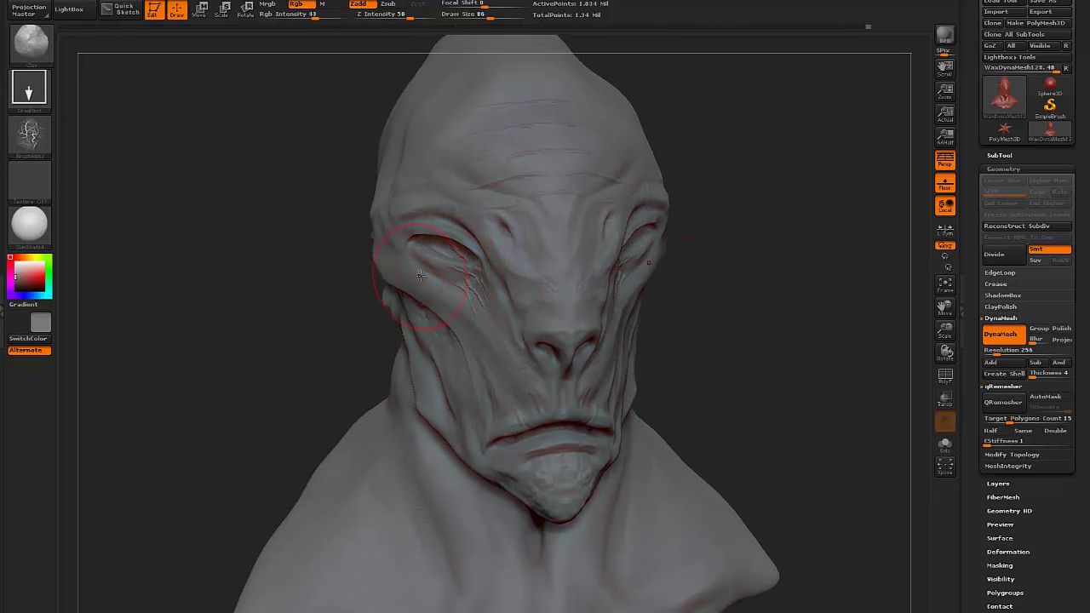
mouse_move(769, 296)
mouse_down()
mouse_move(569, 393)
mouse_move(595, 335)
mouse_move(535, 270)
mouse_move(647, 238)
mouse_up()
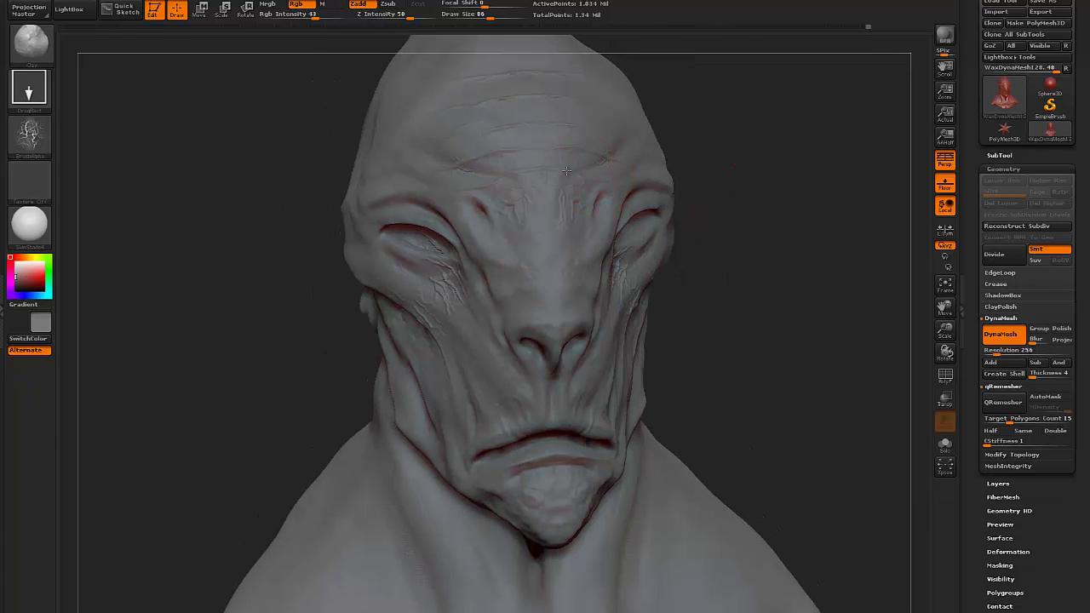
Undo the last two stamps and restamp the brow more softly with Z Intensity 28 and Rgb Intensity 16.
key(ctrl+z)
key(ctrl+z)
drag(299, 138, 383, 145)
Stamp the Alpha 25 skin texture onto the side of the face.
click(29, 134)
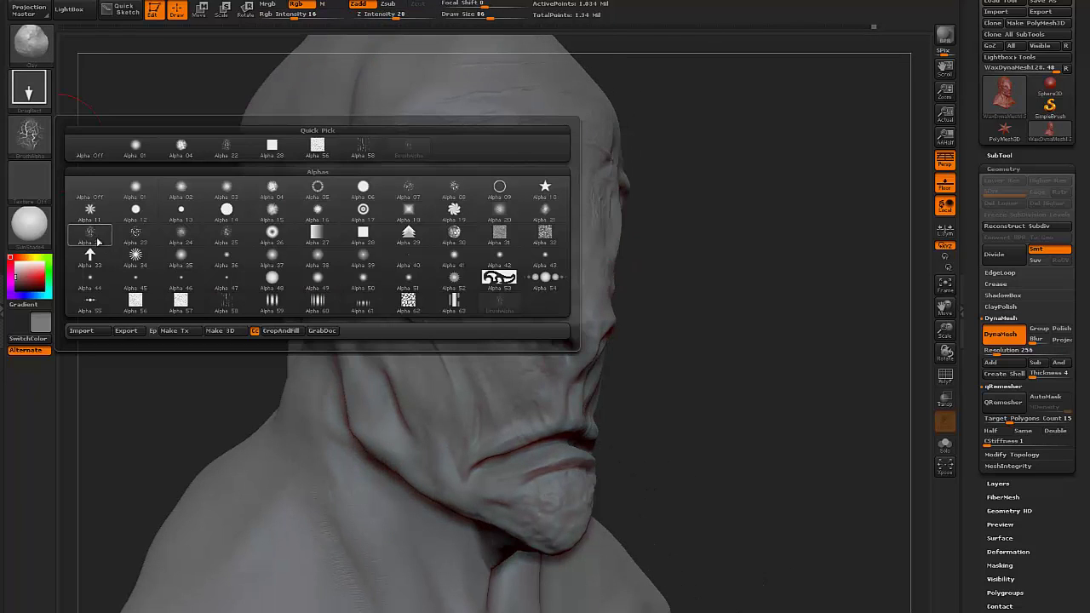
click(227, 231)
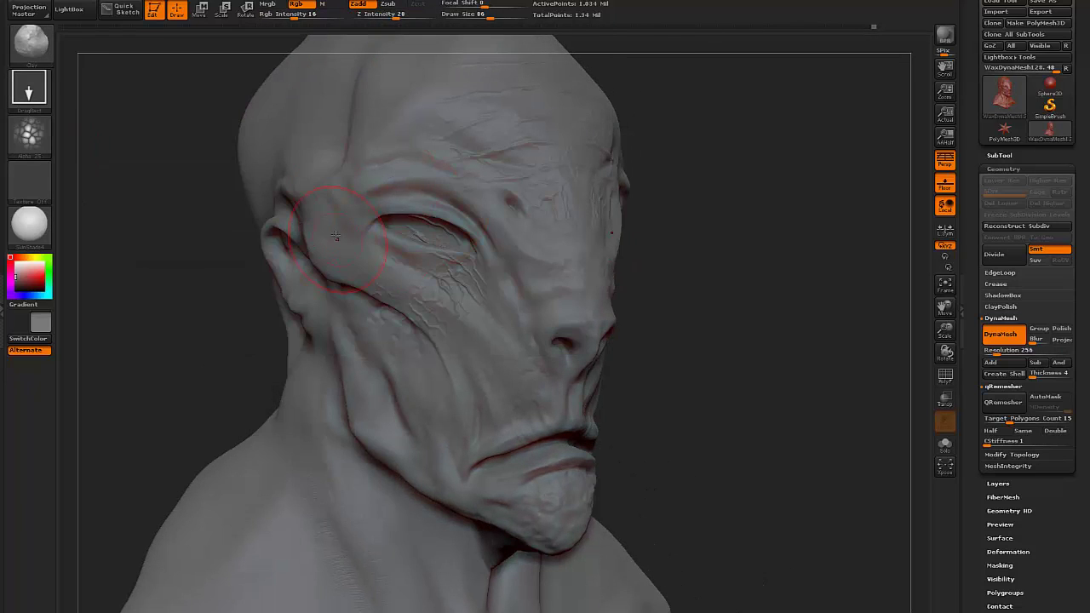
mouse_move(467, 320)
mouse_down()
mouse_move(417, 383)
mouse_move(375, 409)
mouse_move(409, 433)
mouse_move(442, 281)
mouse_up()
Reshape the horizontal forehead wrinkles with the Move brush at draw size 126 and smooth them.
key(b)
key(s)
key(t)
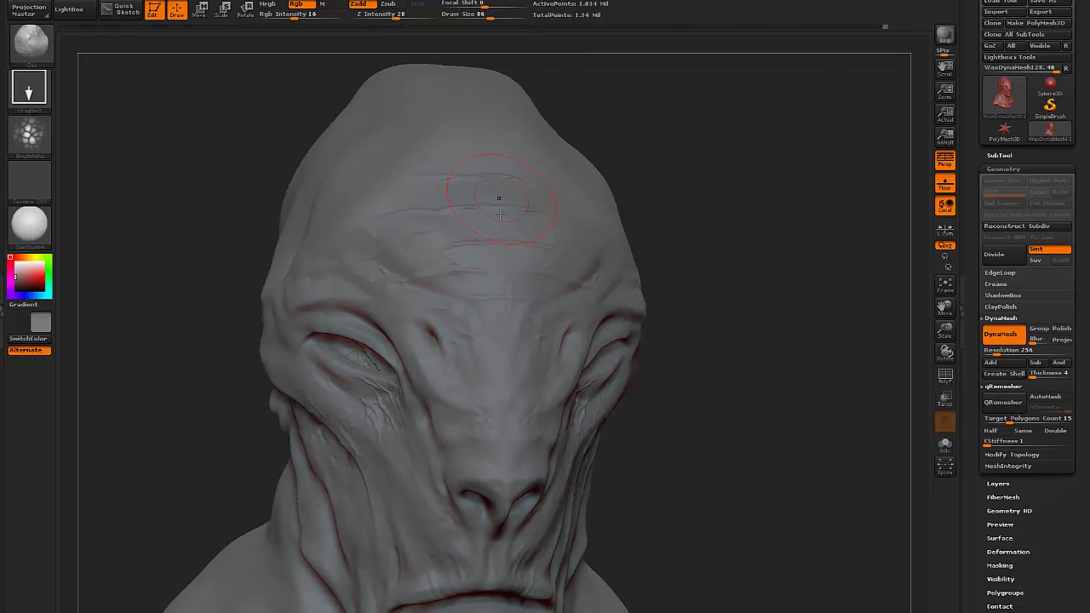
key(b)
key(s)
key(t)
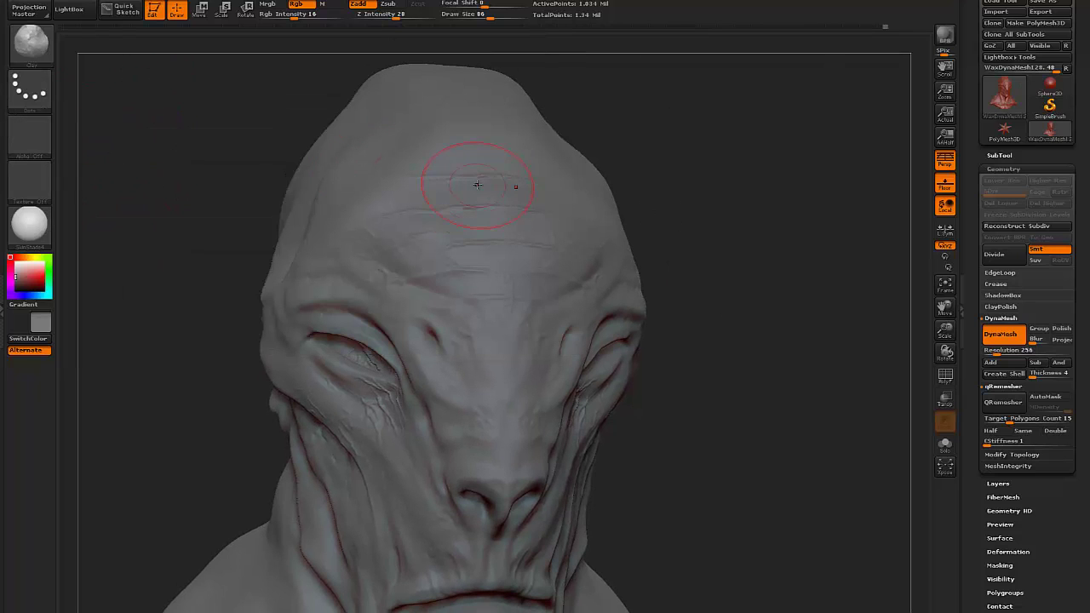
key(b)
key(c)
key(b)
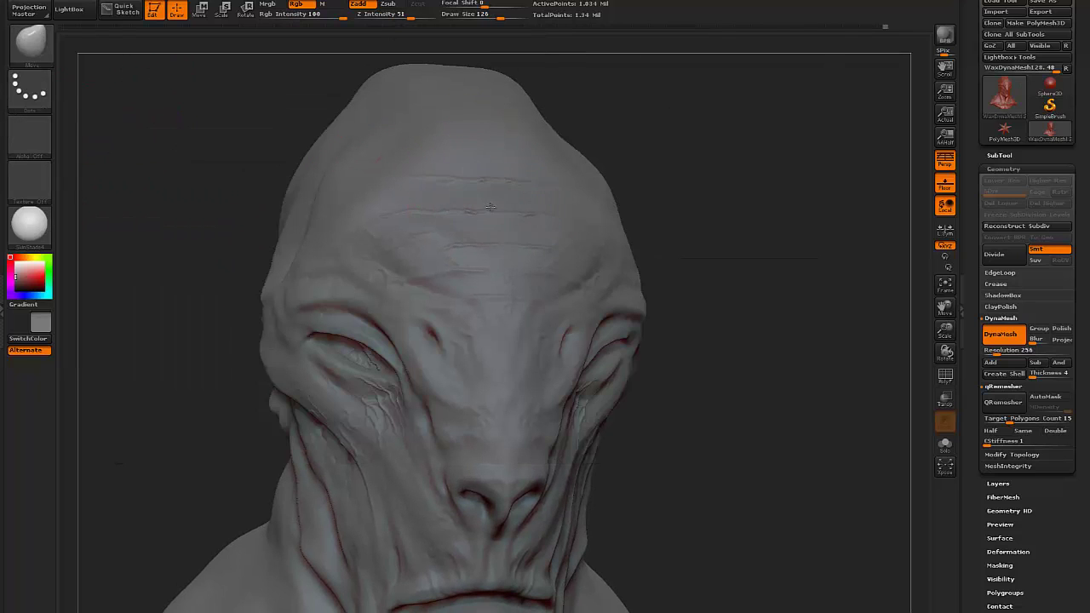
drag(490, 207, 488, 192)
drag(431, 250, 525, 331)
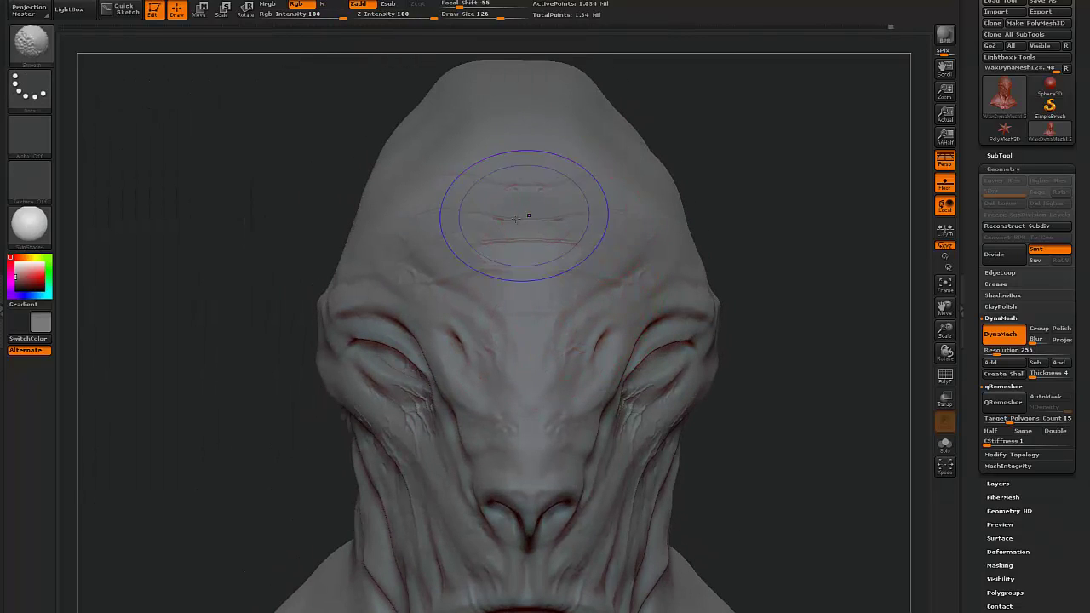
Append a Sphere3D to the bust as a new subtool.
key(f)
mouse_move(613, 336)
mouse_down()
mouse_move(706, 333)
mouse_move(699, 327)
mouse_move(900, 261)
mouse_up()
click(1000, 155)
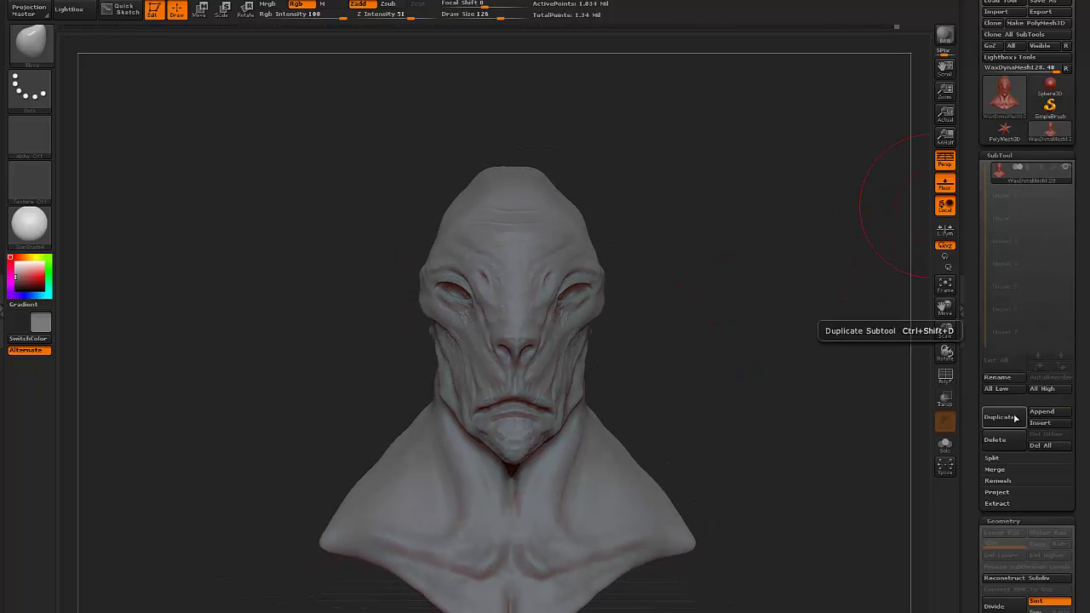
click(1042, 414)
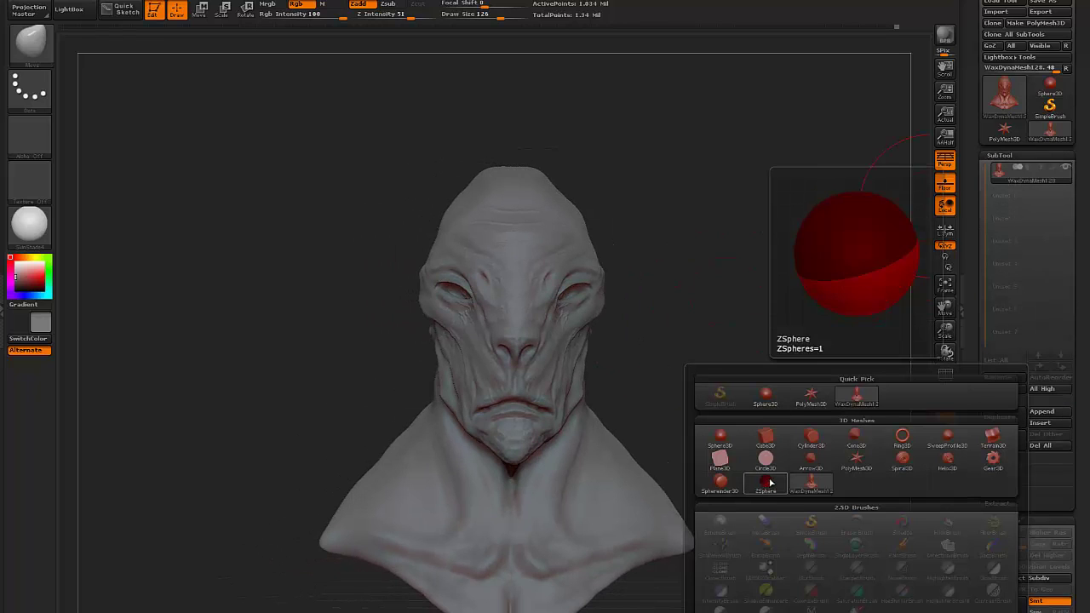
click(767, 396)
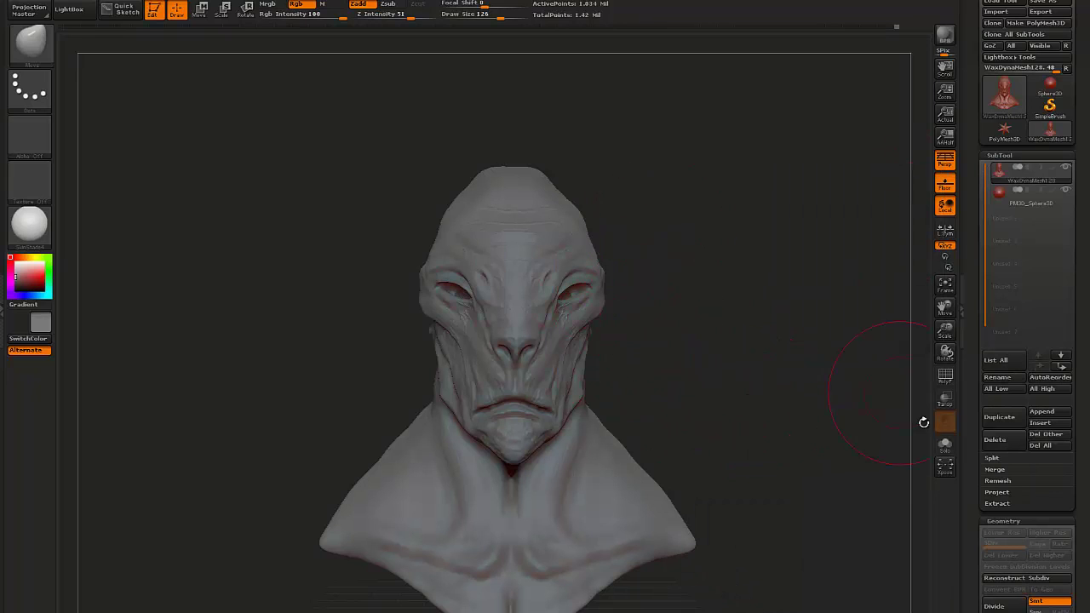
Turn on transparency, select the sphere subtool and move it forward inside the head in side view.
click(945, 399)
drag(686, 353, 729, 364)
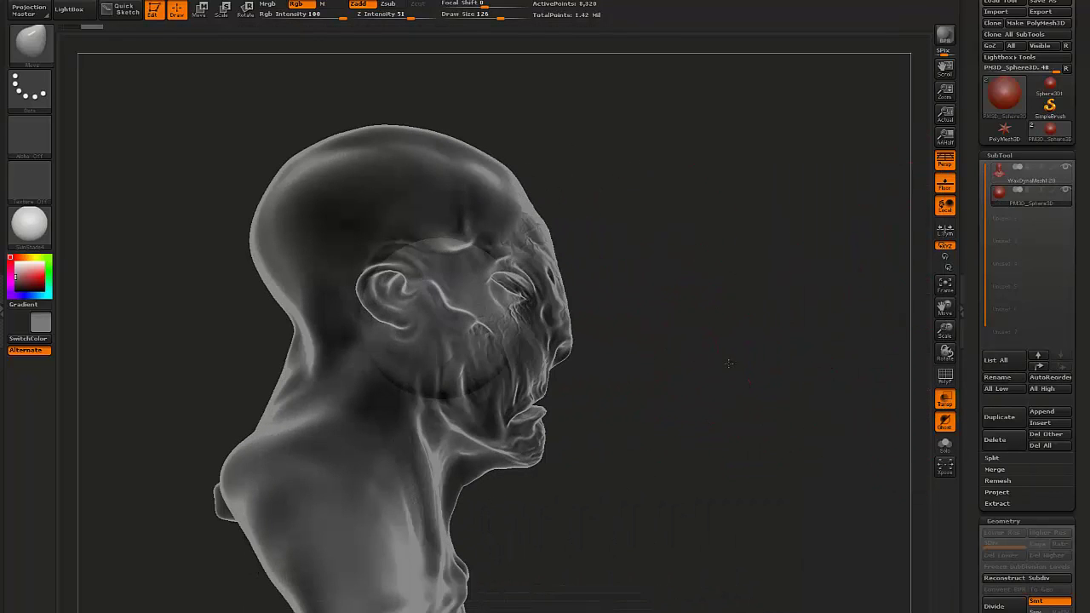
click(200, 9)
drag(399, 320, 710, 320)
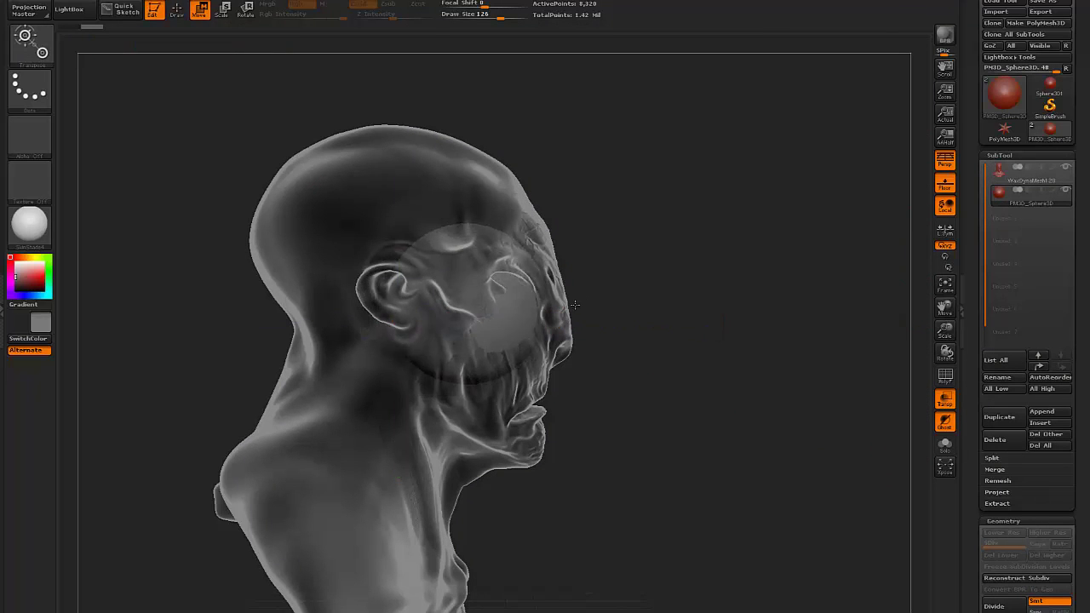
Scale the sphere down to eyeball size and move it behind the eyelids.
key(e)
drag(554, 320, 584, 320)
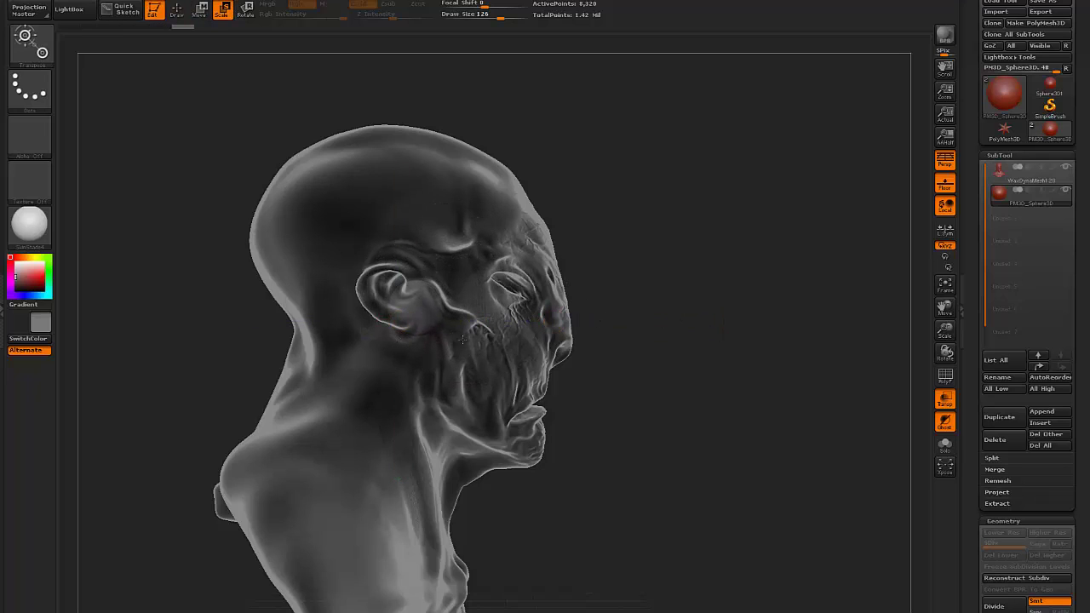
key(w)
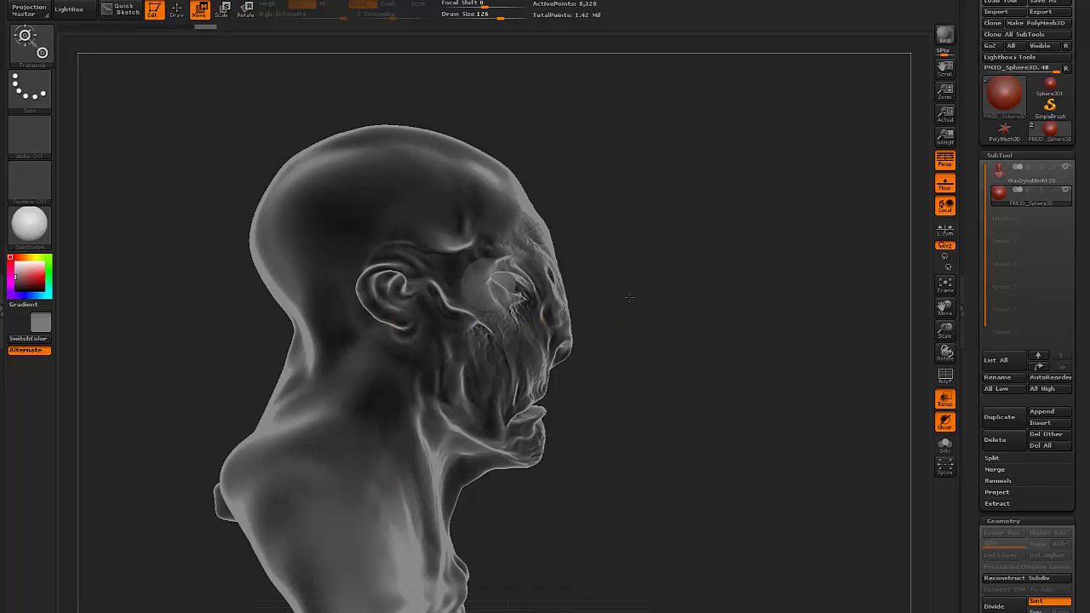
Undo the last transform and refit the sphere in one eye socket, checking its placement from the front and side.
key(ctrl+z)
shift+drag(768, 307, 730, 307)
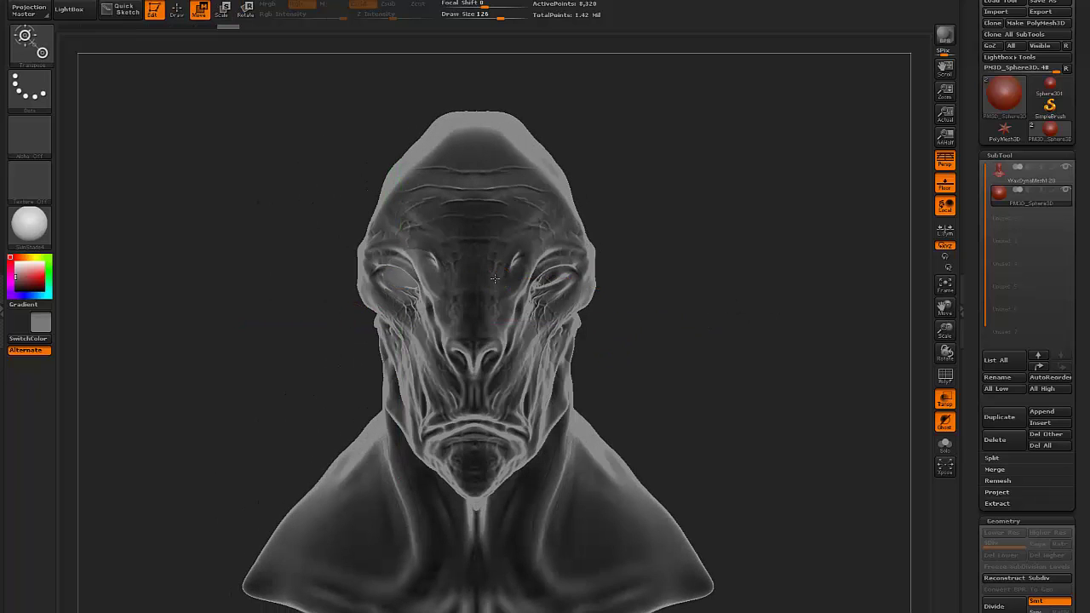
key(e)
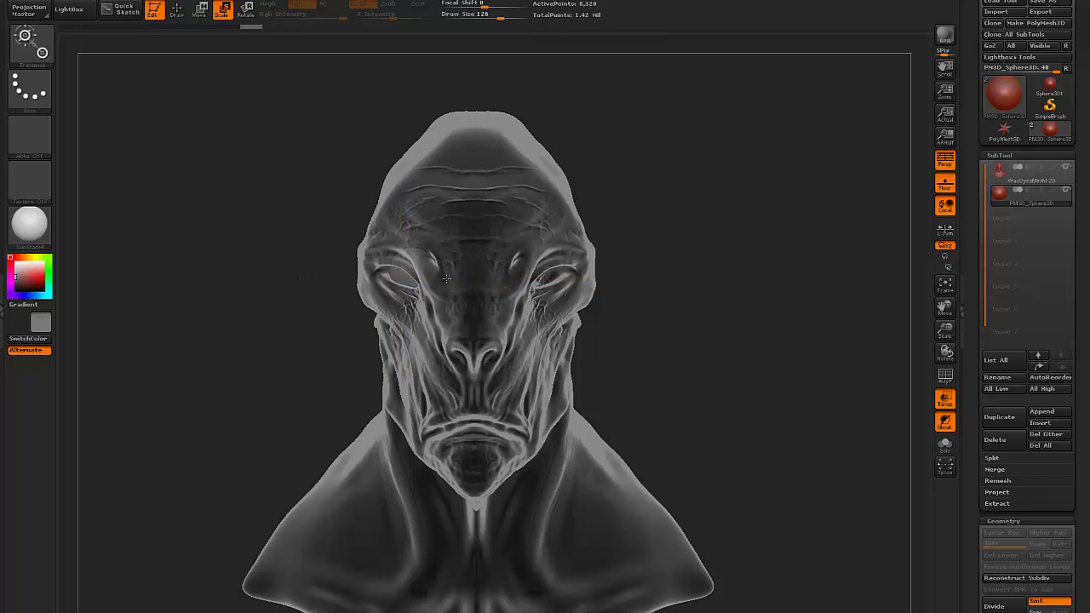
key(w)
drag(333, 358, 477, 272)
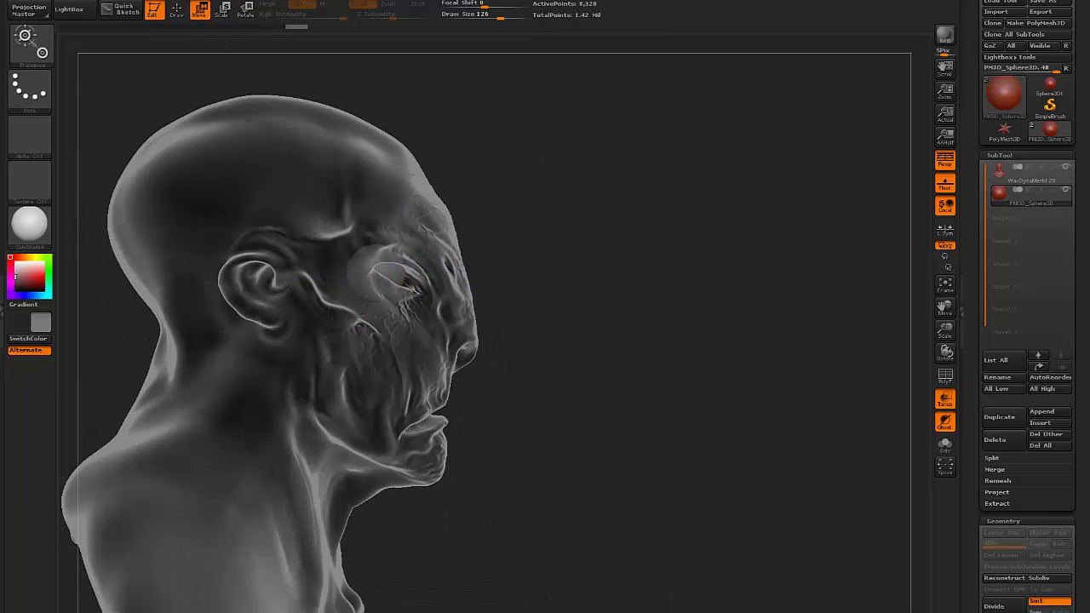
Turn off ghost transparency and fine-tune the eyeball's position and size in its socket from the front.
click(945, 422)
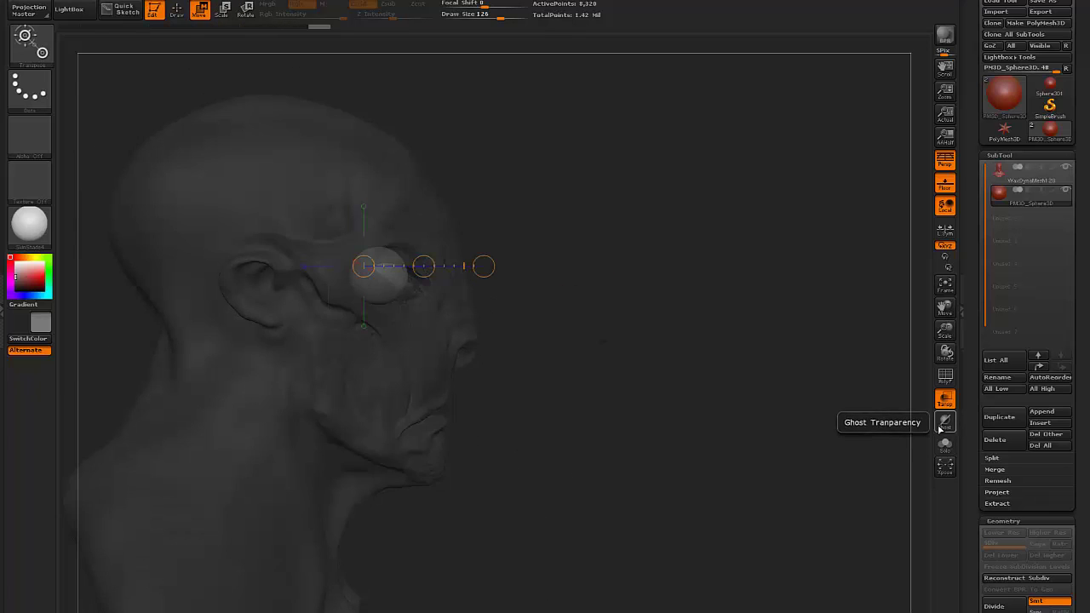
drag(852, 383, 613, 298)
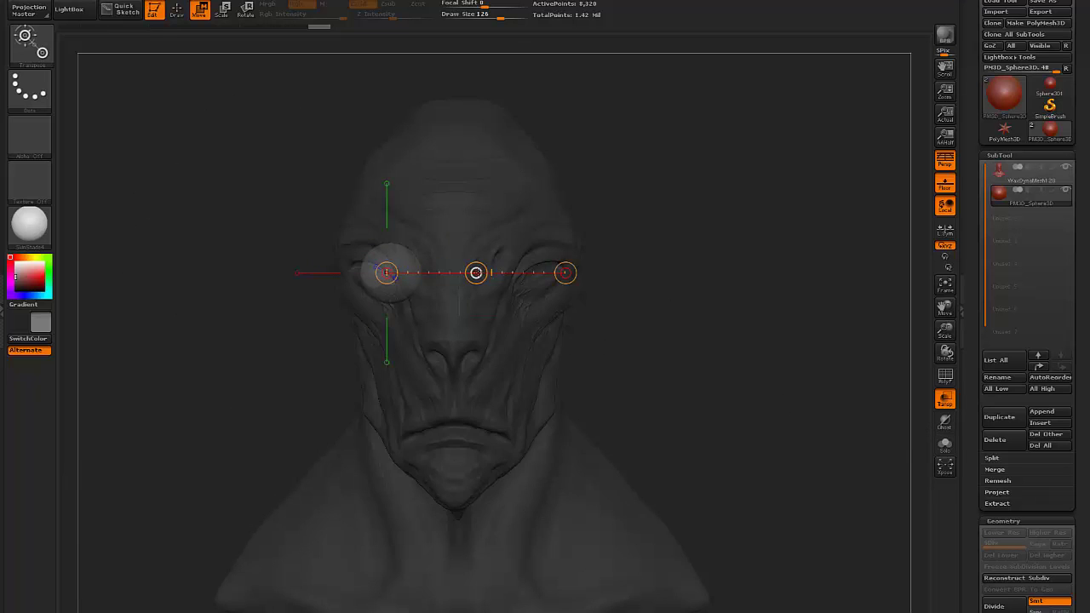
drag(474, 271, 515, 276)
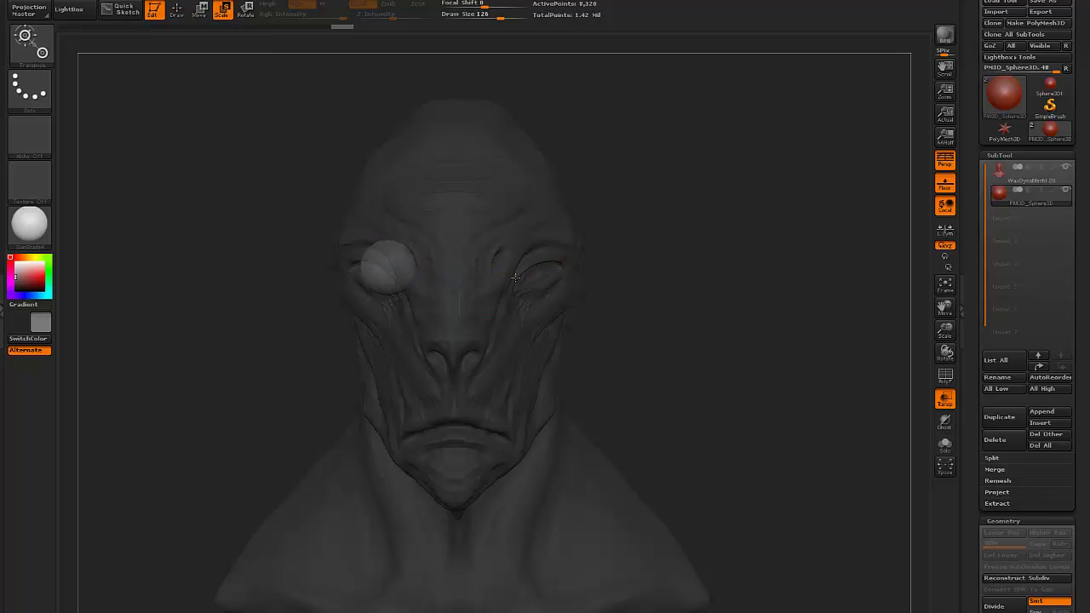
Duplicate the eyeball sphere subtool.
click(176, 9)
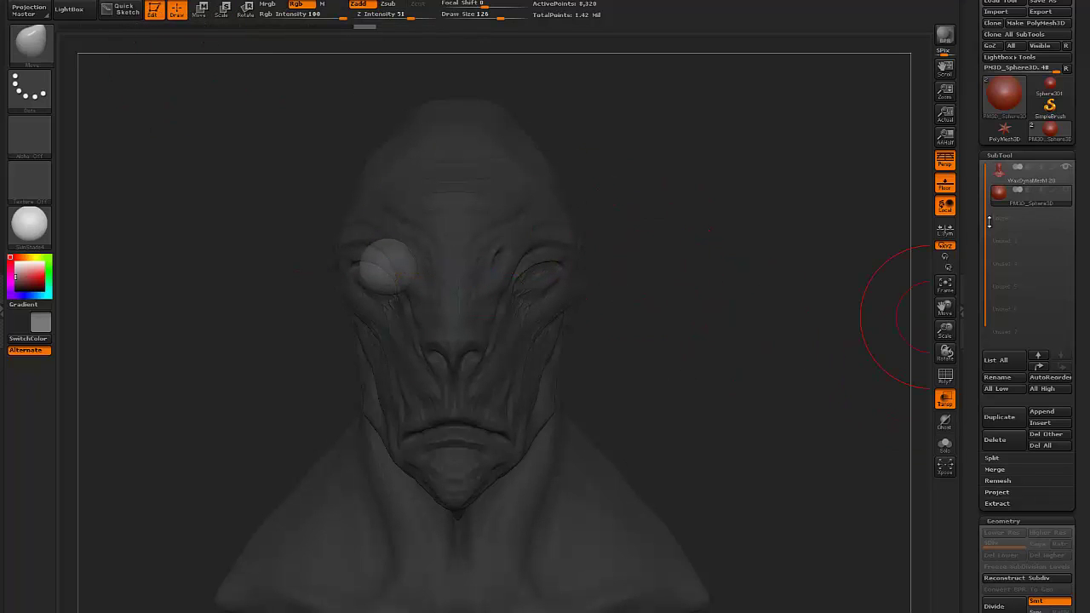
click(999, 418)
key(w)
drag(474, 273, 618, 268)
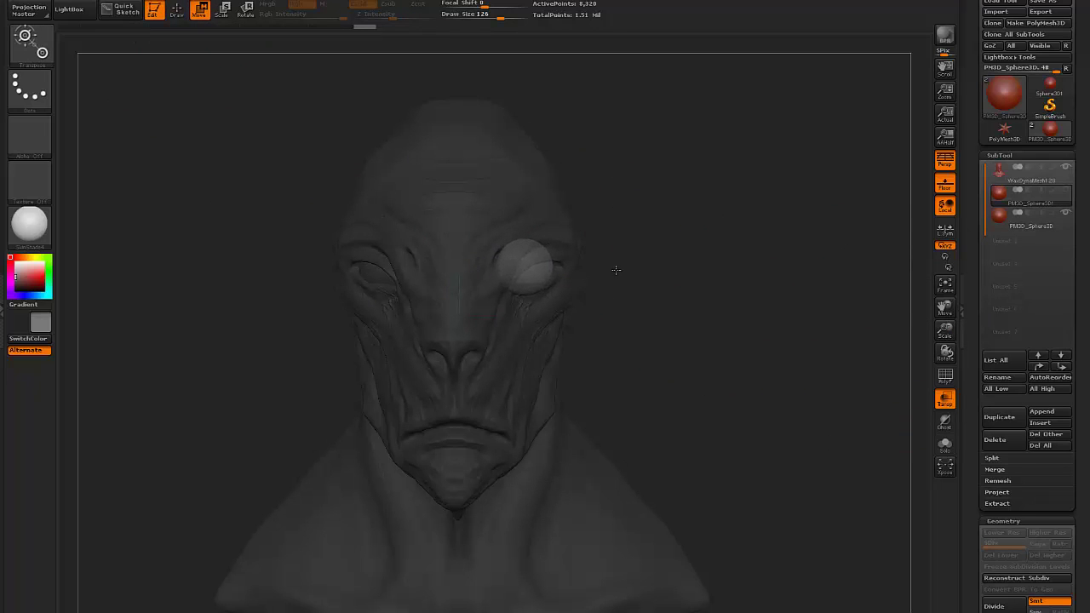
key(ctrl+z)
Mirror the selected eyeball sphere across the X axis into the opposite eye socket.
drag(1038, 484, 1026, 324)
click(1013, 263)
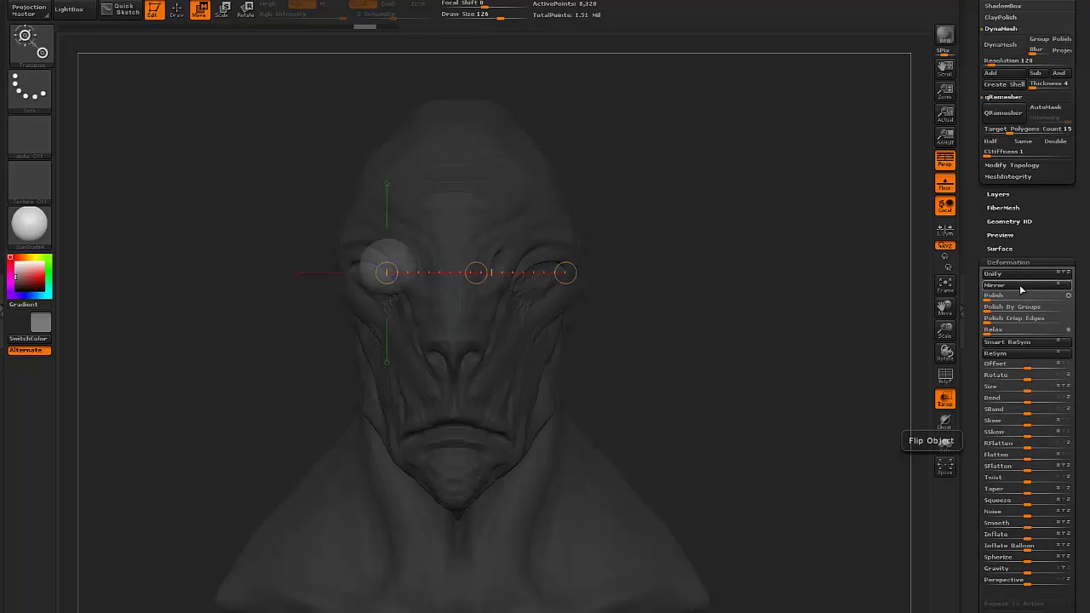
click(1020, 287)
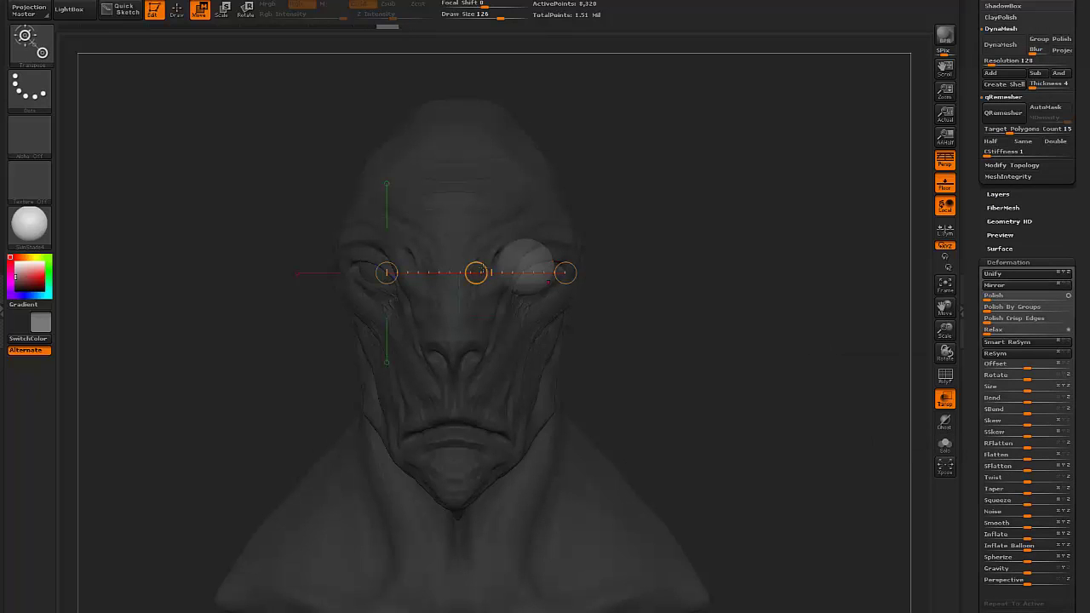
Return to draw mode and make the alien bust the active subtool for sculpting with the Move brush.
drag(1052, 218, 1051, 511)
key(q)
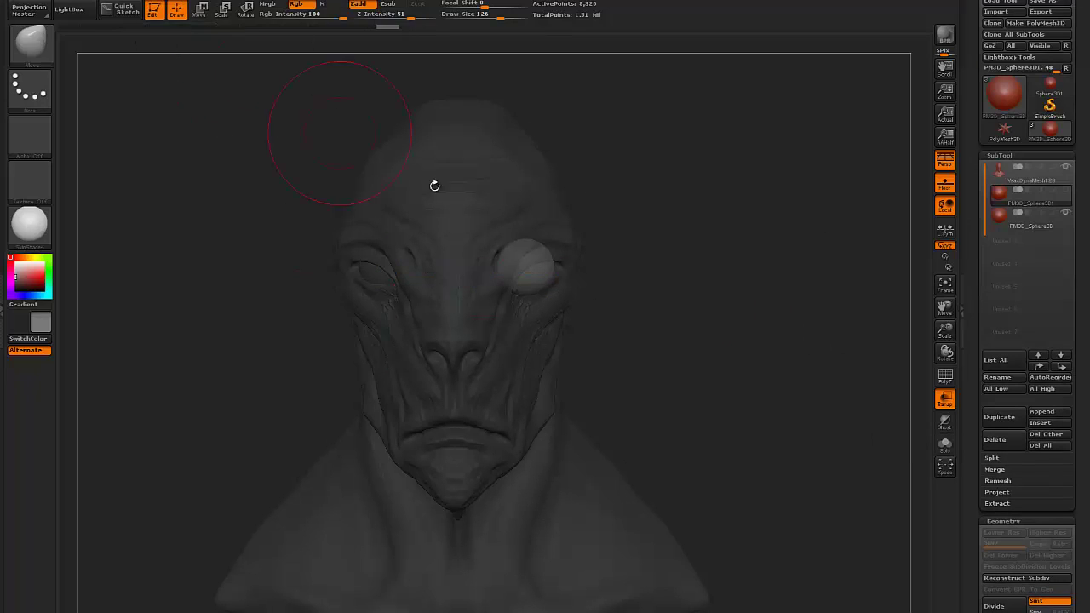
click(1001, 174)
mouse_move(698, 263)
mouse_down()
mouse_move(724, 298)
mouse_move(695, 340)
mouse_move(677, 281)
mouse_up()
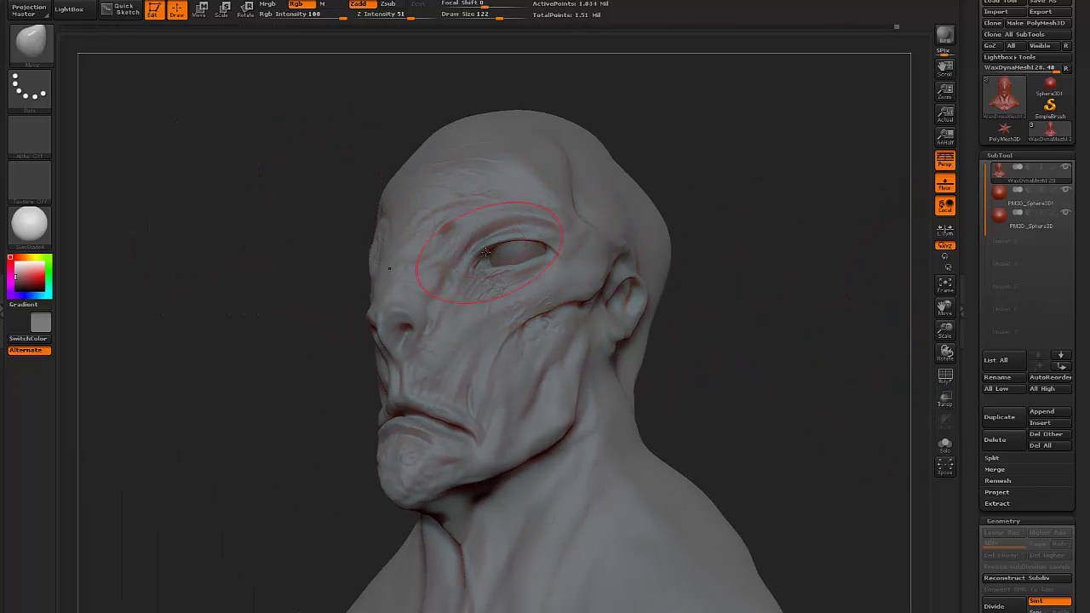
key(bracketright)
mouse_move(727, 179)
mouse_down()
mouse_move(596, 221)
mouse_move(541, 252)
mouse_move(645, 292)
mouse_move(666, 288)
mouse_move(656, 245)
mouse_up()
Pick the IMM BParts insert brush and browse its body-part meshes.
click(29, 44)
click(322, 170)
key(m)
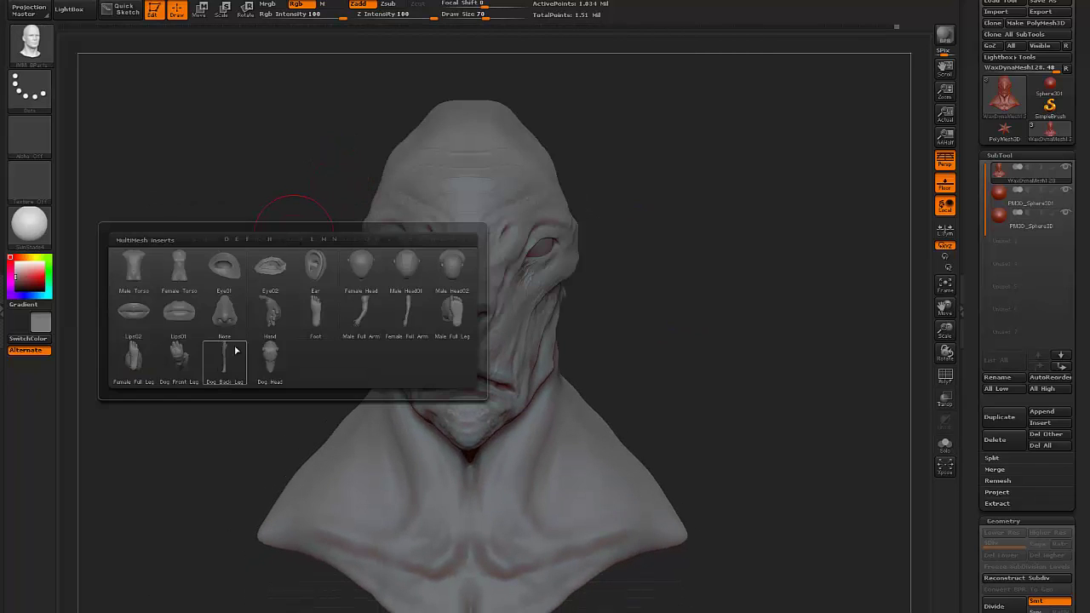
Try inserting the Top Teeth mesh from the IMM Toon brush over the mouth, and undo the oversized insert.
click(30, 44)
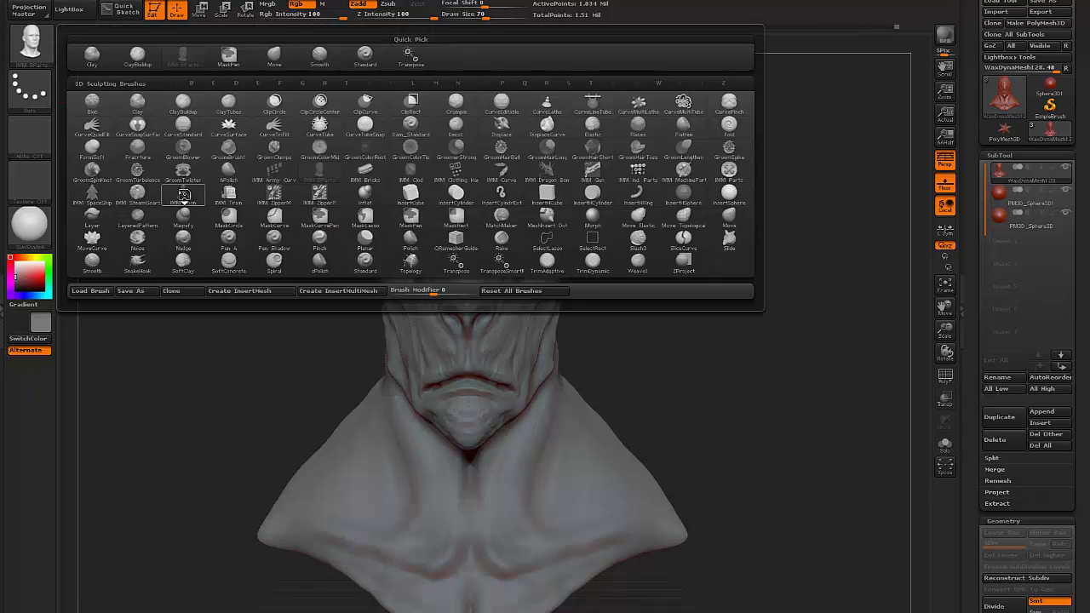
click(183, 194)
key(m)
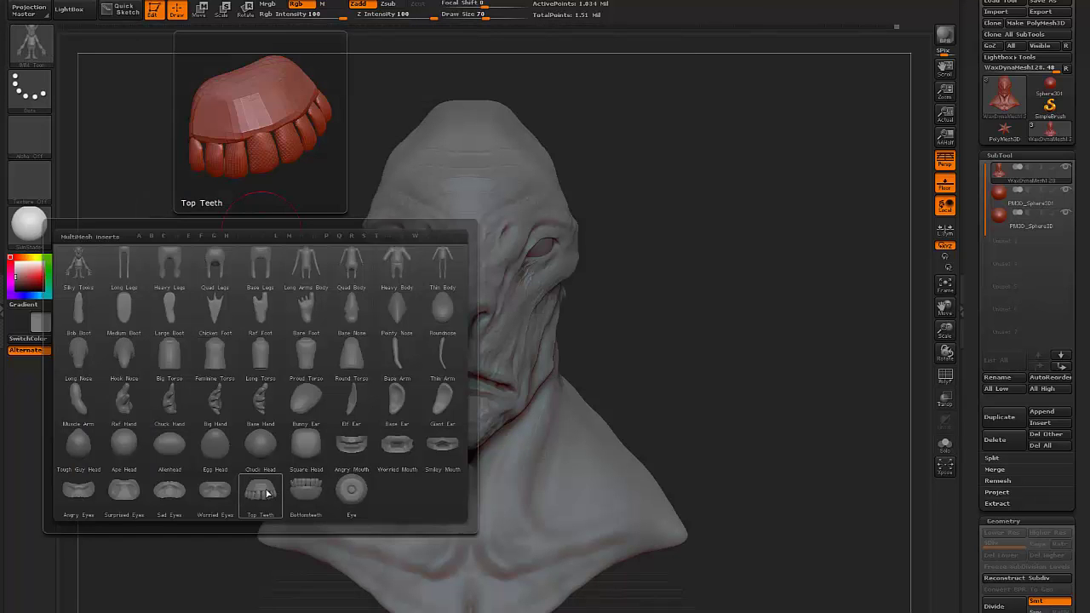
mouse_move(268, 494)
shift+drag(613, 366, 647, 329)
drag(475, 391, 273, 358)
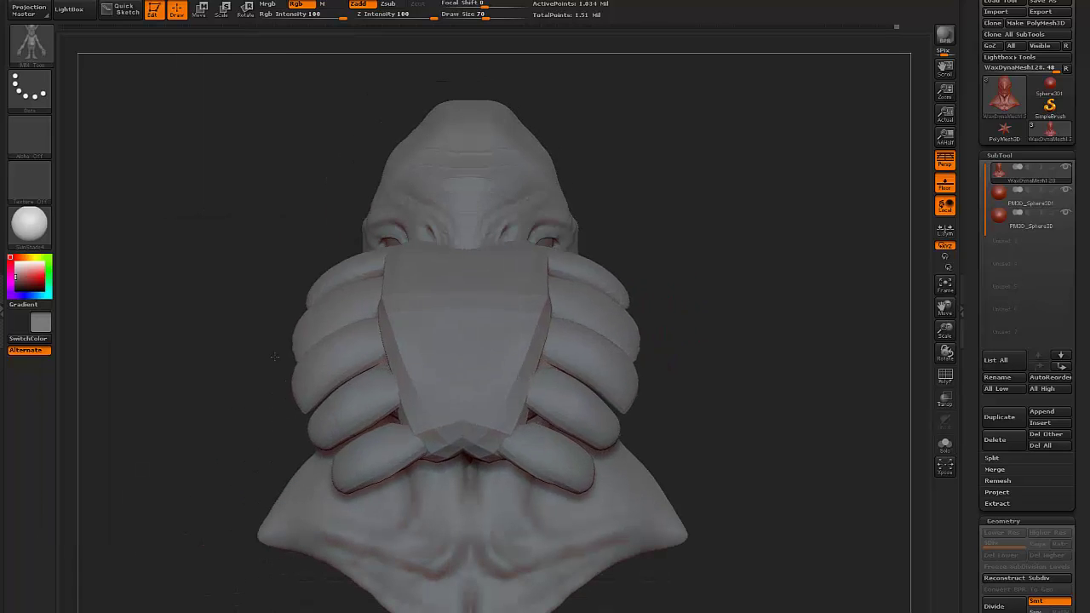
key(ctrl+z)
key(ctrl+shift+z)
key(ctrl+z)
Try a smaller Top Teeth insert placed directly over the bust's mouth.
drag(628, 317, 644, 317)
shift+drag(519, 341, 461, 383)
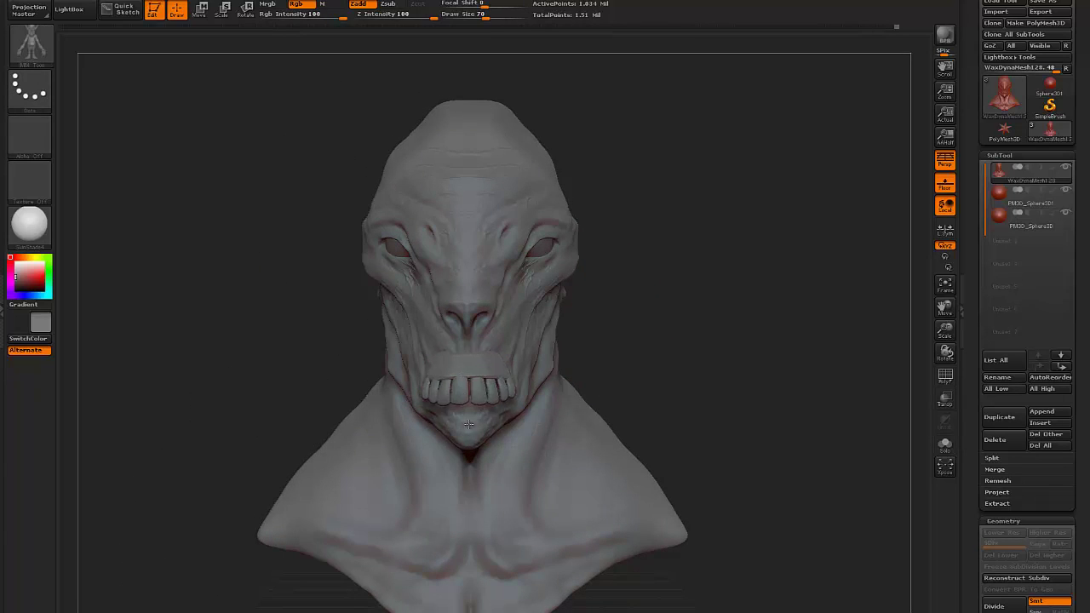
mouse_move(657, 352)
mouse_down()
mouse_move(634, 360)
mouse_move(641, 368)
mouse_move(589, 365)
mouse_up()
Switch to the Standard brush and sculpt the lower lip beneath the mouth line.
key(b)
key(m)
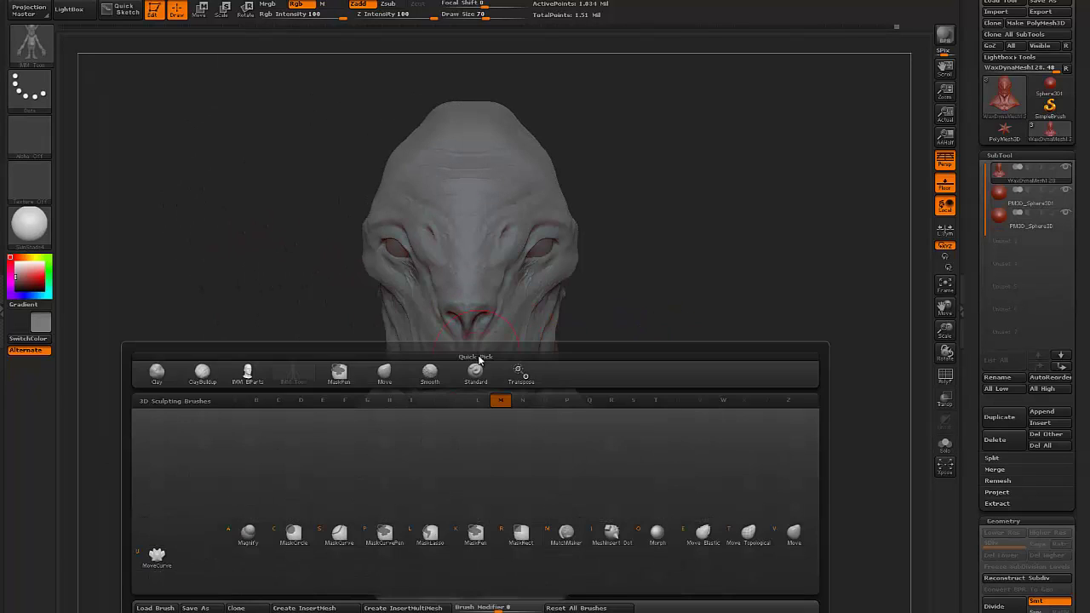
key(v)
key(b)
key(s)
key(t)
drag(627, 360, 471, 386)
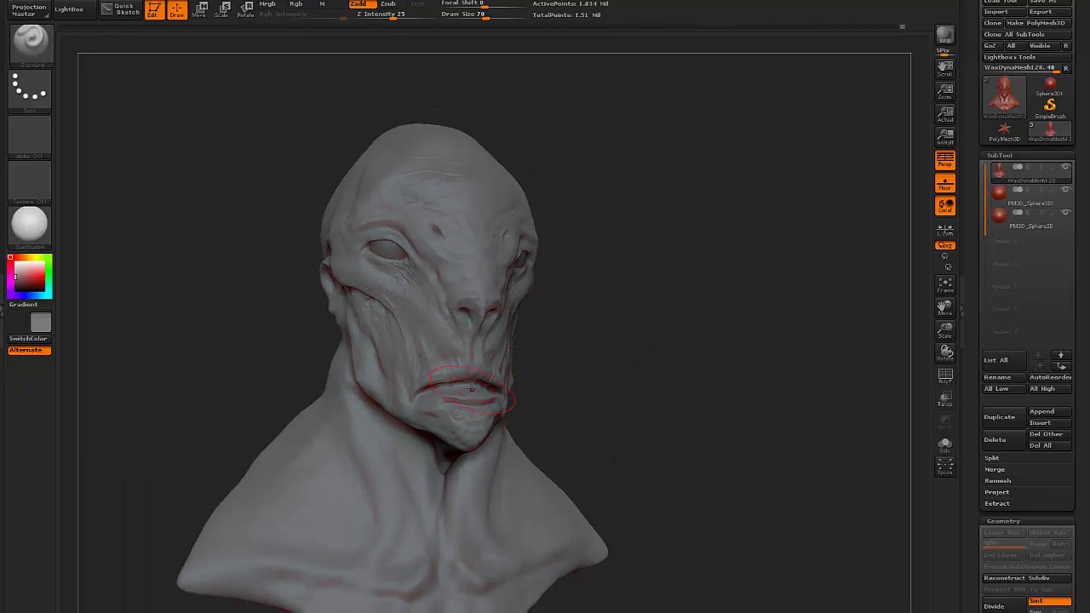
shift+drag(571, 362, 524, 349)
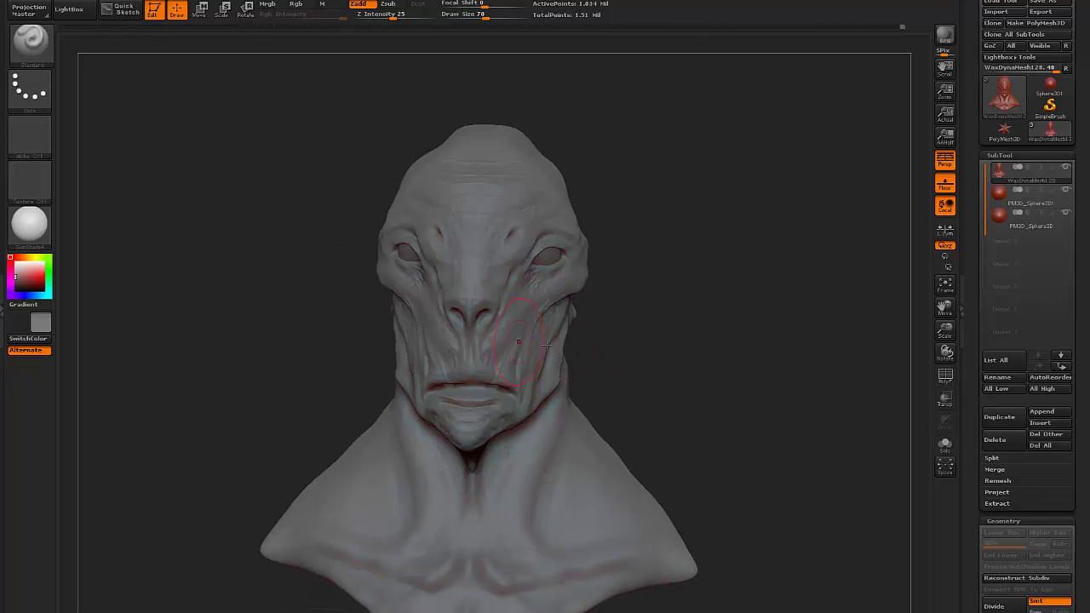
Set the Standard brush to the FreeHand stroke and refine the lips at draw size 46.
click(30, 85)
click(182, 99)
mouse_move(647, 342)
mouse_down()
mouse_move(458, 387)
mouse_move(484, 374)
mouse_up()
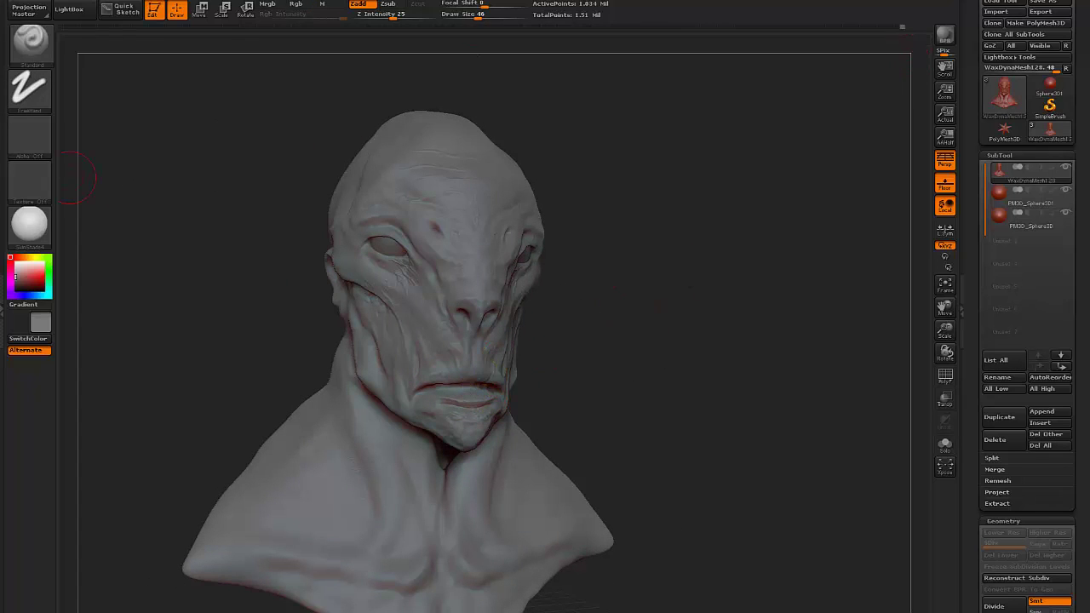
Browse the LightBox tool, texture, alpha, material and noise libraries for a skin detail brush.
mouse_move(628, 330)
mouse_down()
mouse_move(643, 316)
mouse_move(633, 260)
mouse_up()
key(comma)
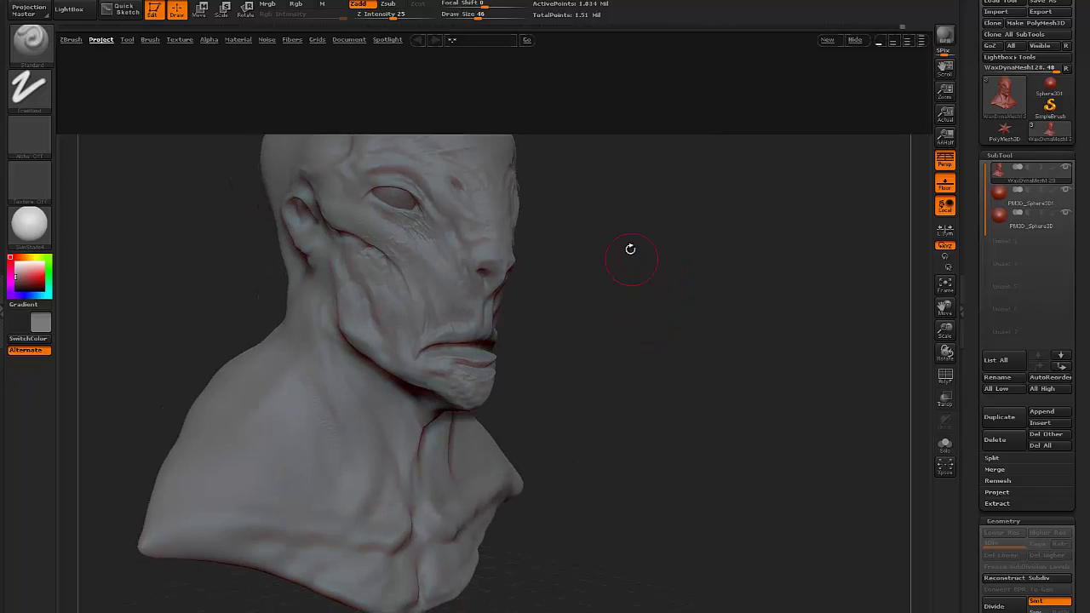
drag(524, 95, 528, 85)
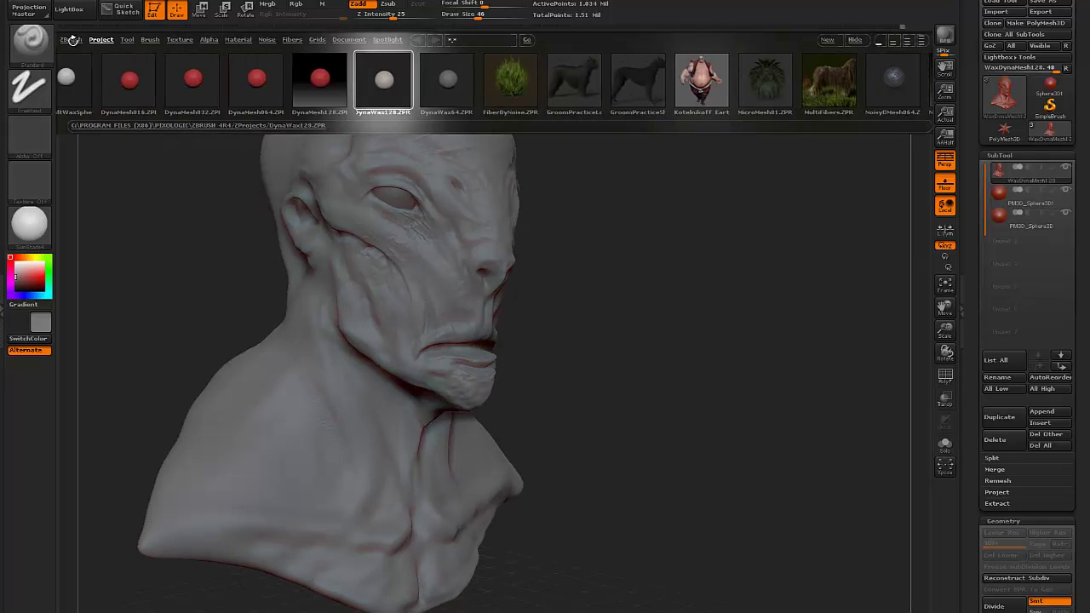
click(127, 39)
click(181, 40)
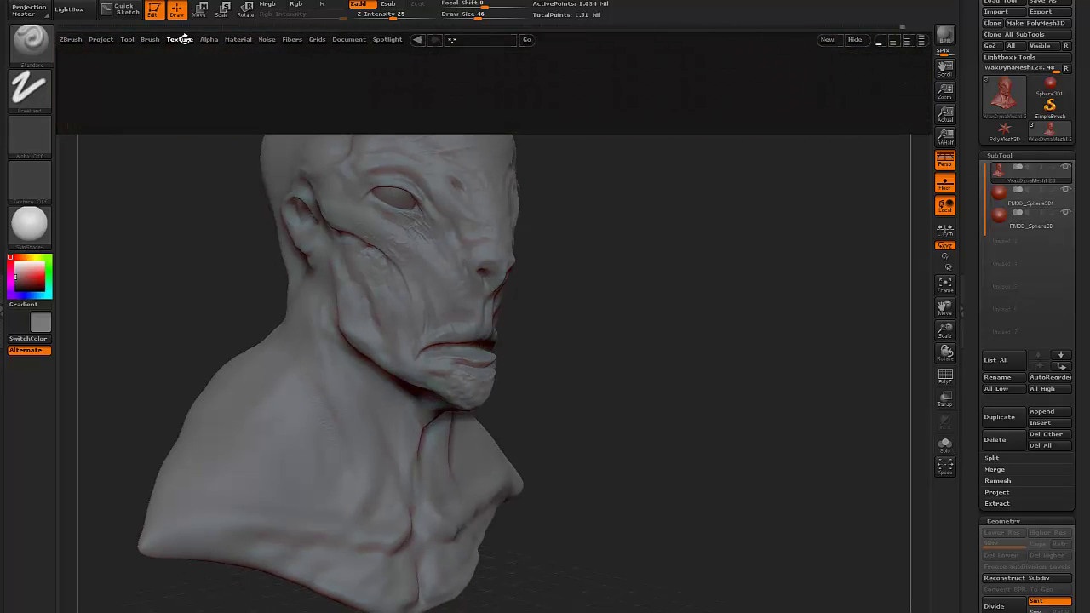
click(208, 39)
drag(664, 99, 700, 99)
click(239, 39)
click(267, 39)
click(127, 39)
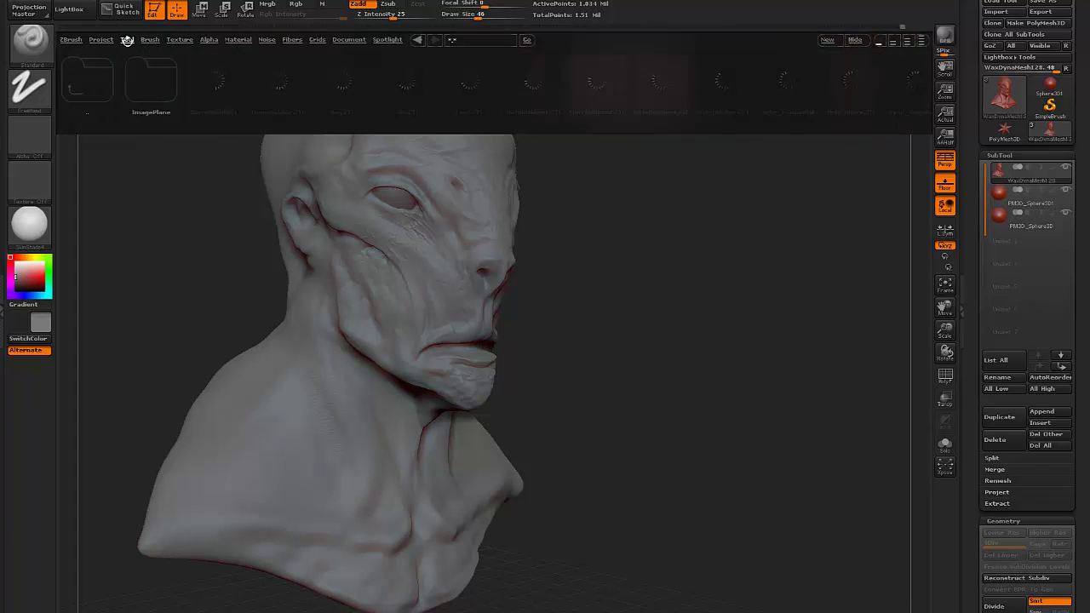
drag(767, 85, 627, 90)
Navigate the LightBox project folders to the XMD_Skin brushes and load one of them.
click(100, 39)
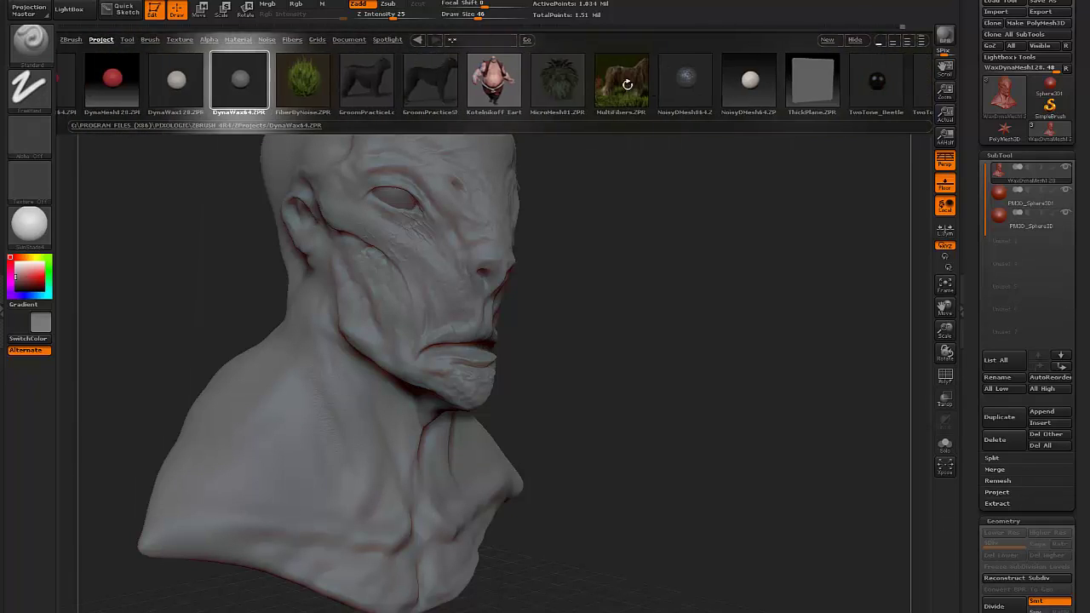
drag(352, 80, 454, 84)
click(86, 80)
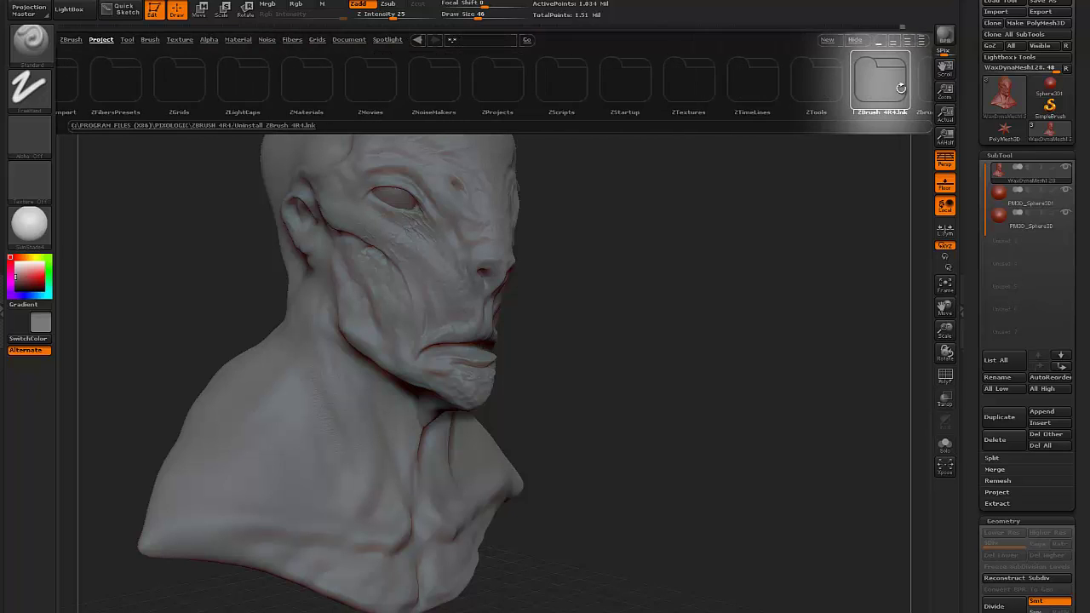
click(519, 97)
drag(524, 100, 383, 98)
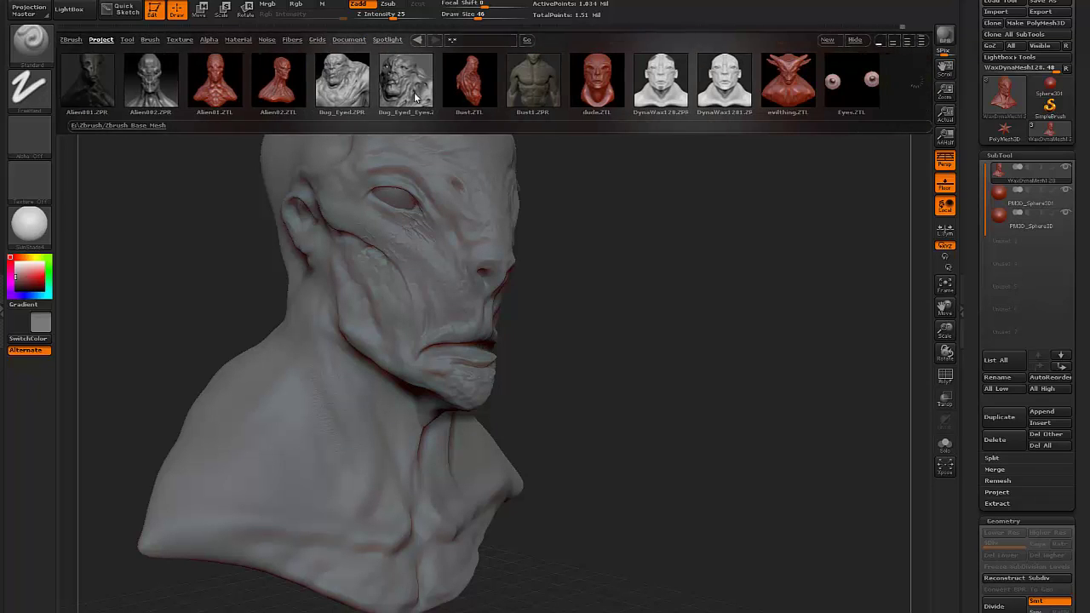
drag(793, 102, 528, 98)
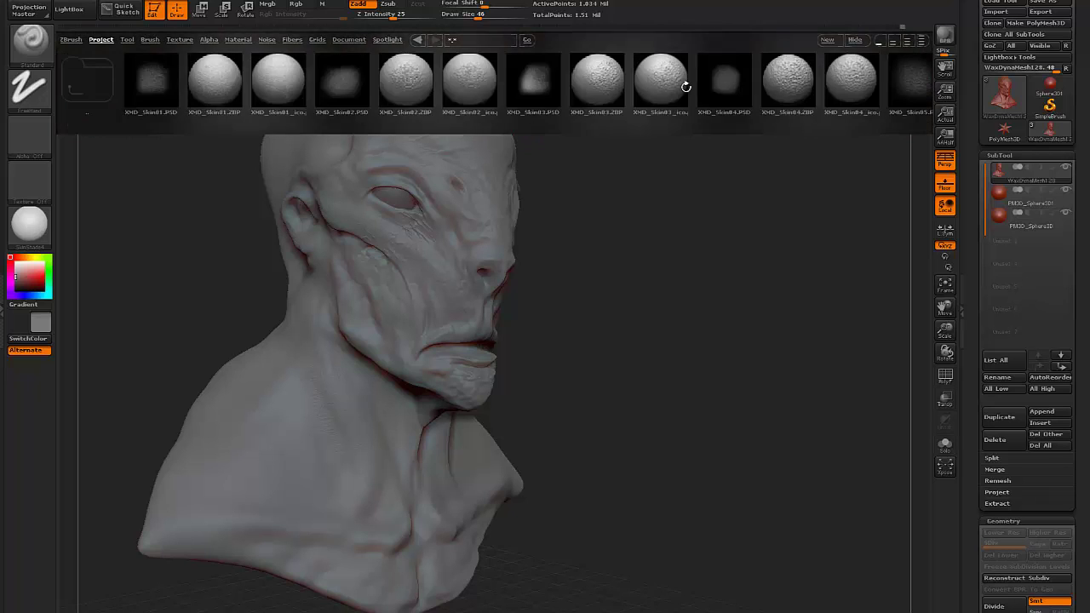
drag(611, 87, 515, 94)
double_click(460, 79)
Add skin texture to the cheek, jaw and chin with the XMD skin brush at draw size 110.
key(])
drag(573, 259, 492, 233)
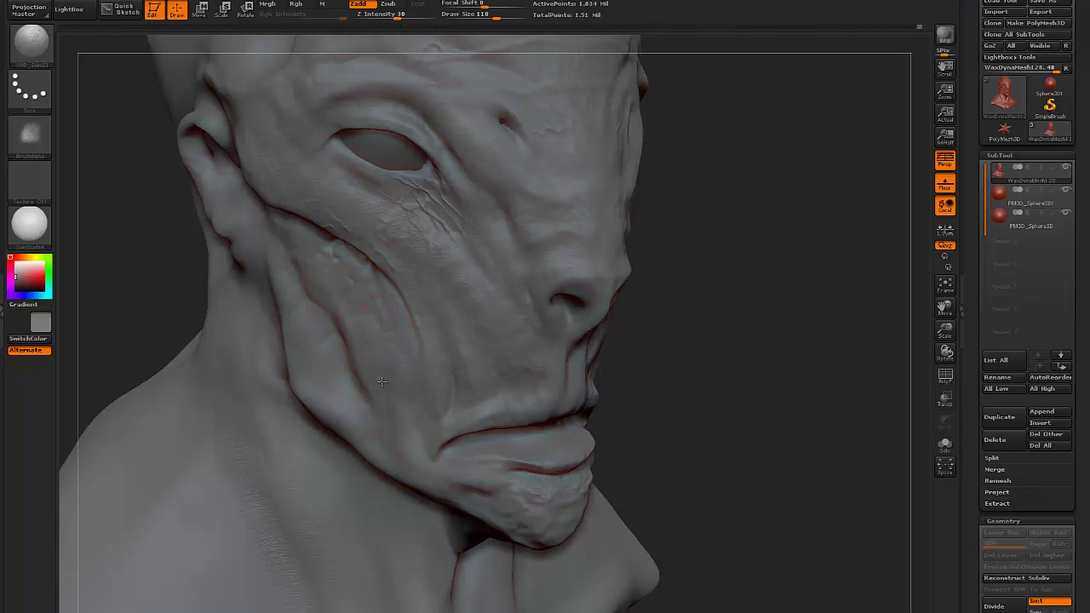
shift+drag(476, 499, 581, 503)
mouse_move(808, 422)
mouse_down()
mouse_move(635, 487)
mouse_move(710, 339)
mouse_up()
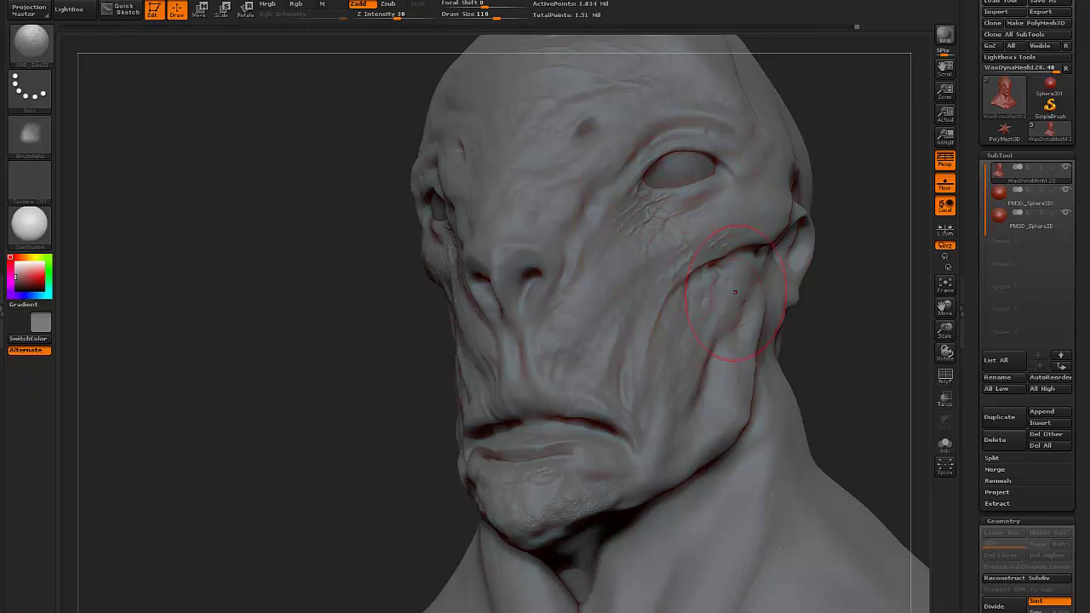
mouse_move(846, 390)
mouse_down()
mouse_move(829, 408)
mouse_move(481, 488)
mouse_up()
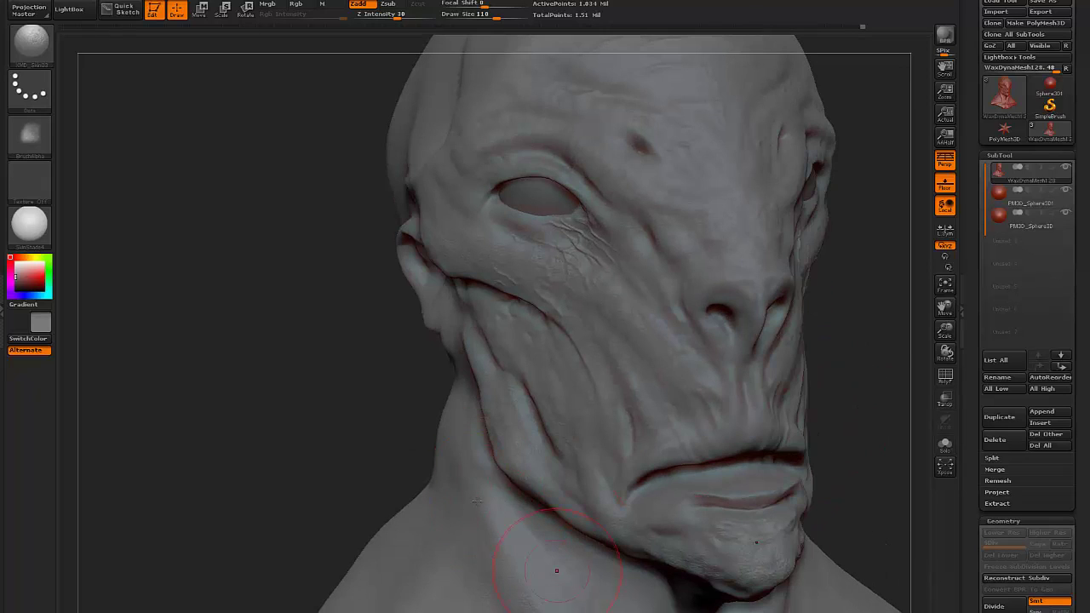
Extend the skin texture down the side of the neck below the ear.
key(f)
drag(340, 401, 460, 464)
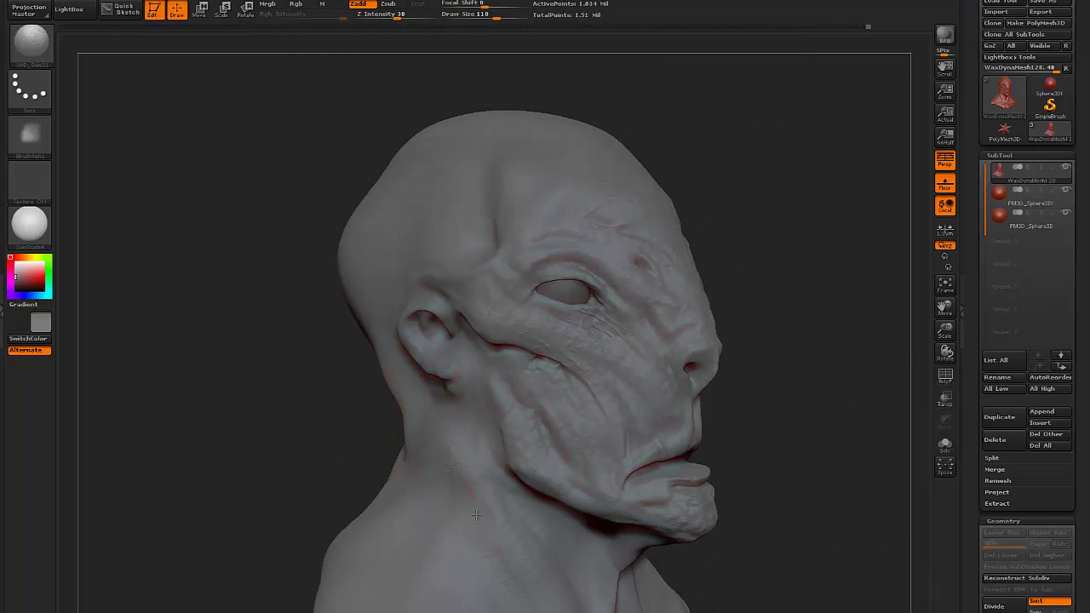
drag(484, 509, 352, 438)
drag(460, 477, 438, 441)
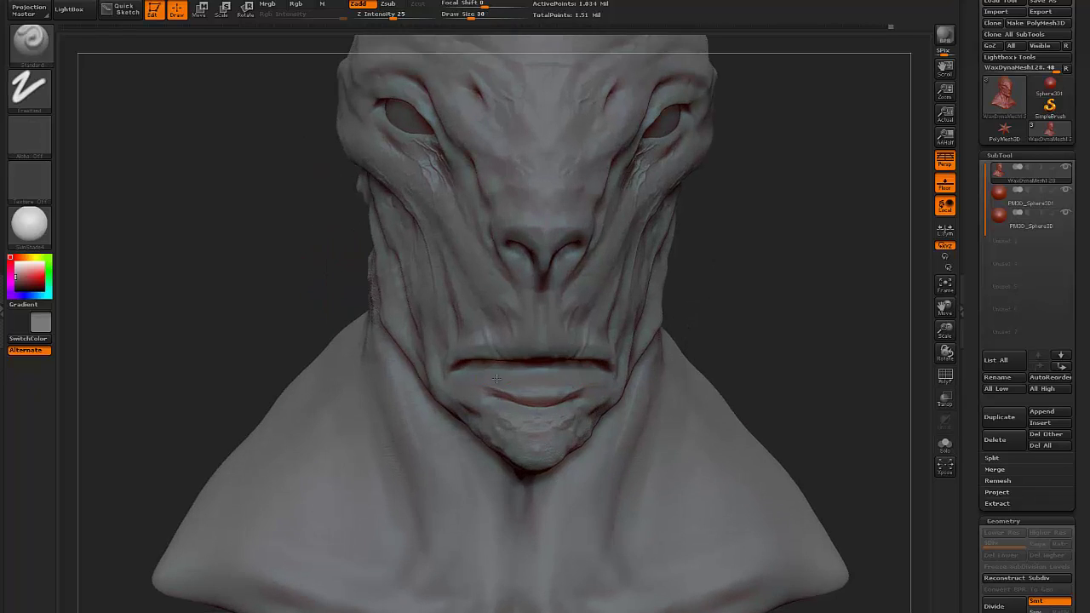
Raise one side of the upper lip into an asymmetrical sneer with the Move brush.
drag(311, 345, 675, 356)
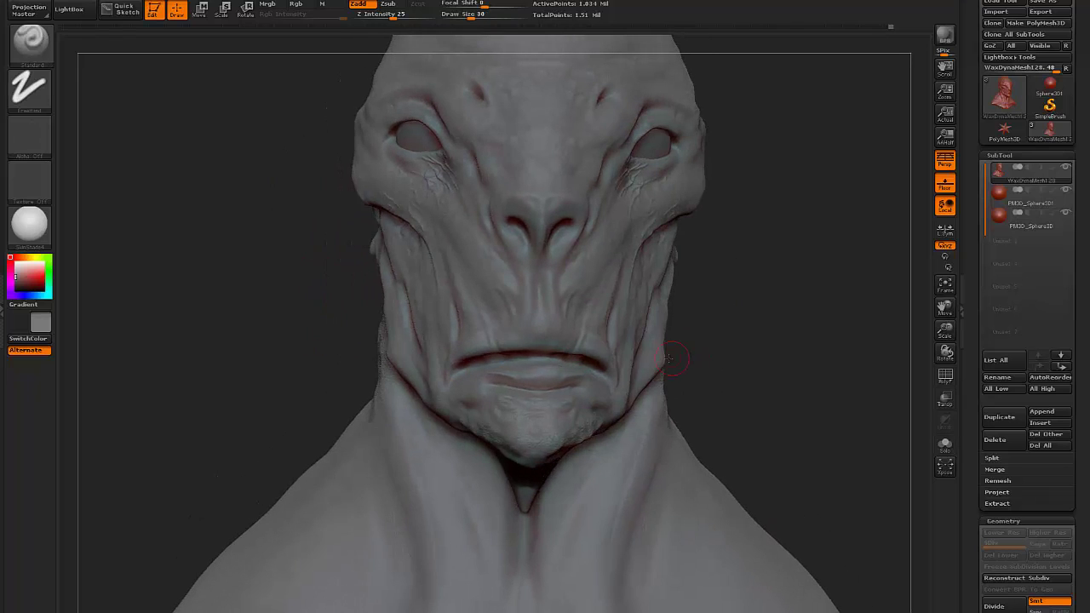
key(b)
key(s)
key(t)
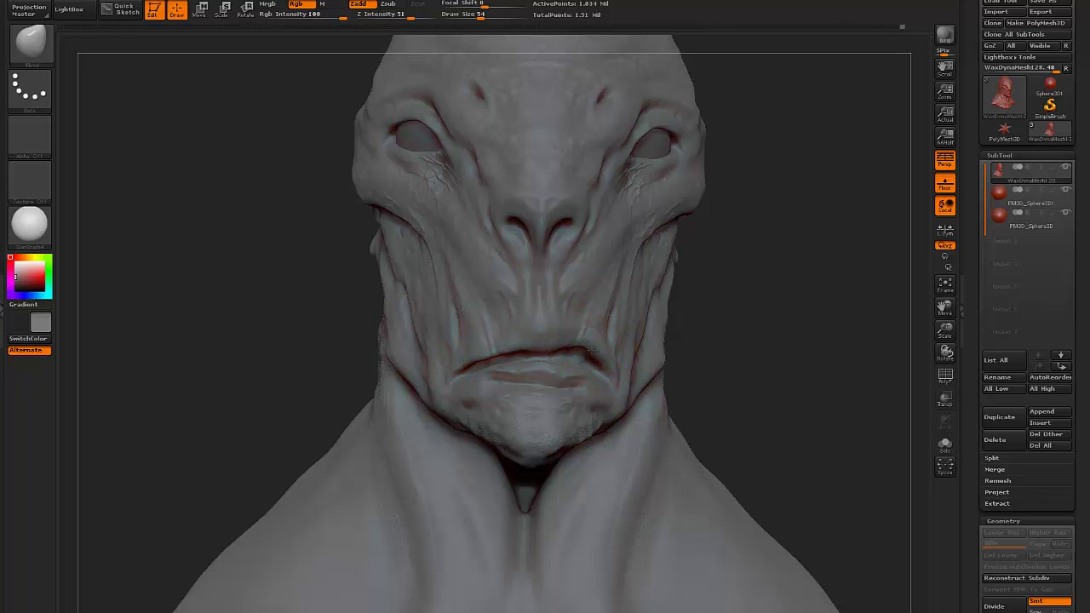
key(f)
mouse_move(743, 255)
alt+mouse_down()
mouse_move(743, 289)
mouse_move(744, 268)
alt+mouse_up()
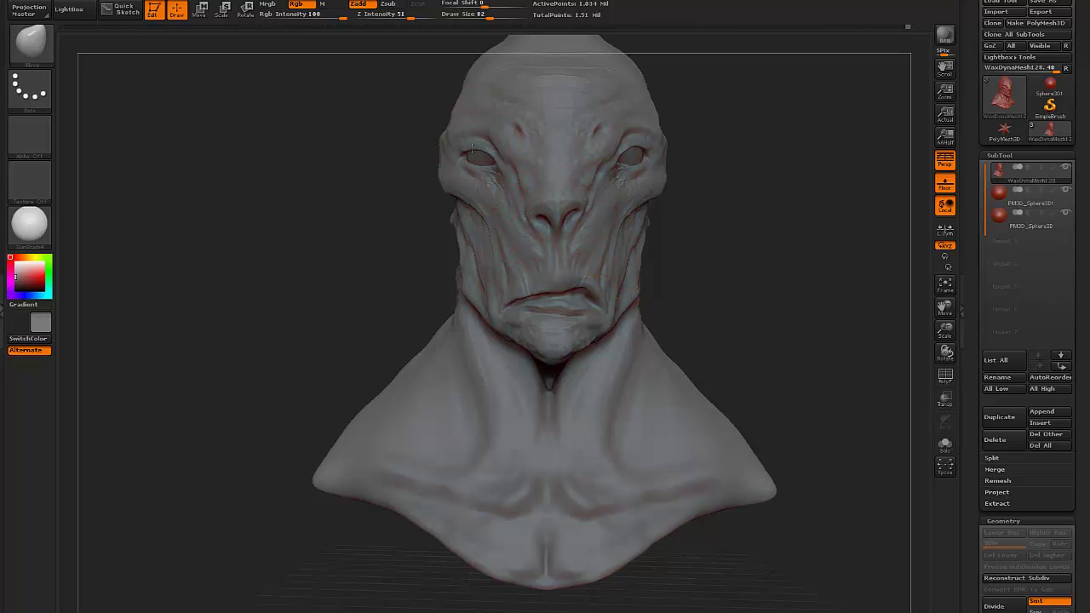
Undo the last eyelid change and pull both brows down over the eyes with the Move brush at draw size 110.
key(ctrl)
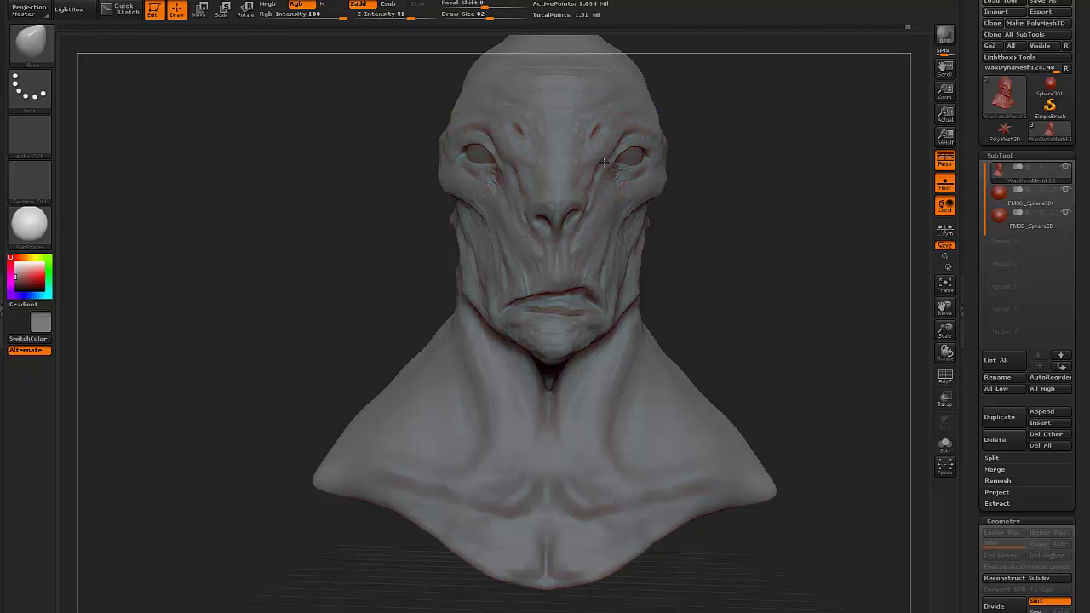
mouse_move(767, 196)
mouse_down()
mouse_move(698, 200)
mouse_move(765, 192)
mouse_move(732, 217)
mouse_move(749, 230)
mouse_move(735, 247)
mouse_move(497, 287)
mouse_up()
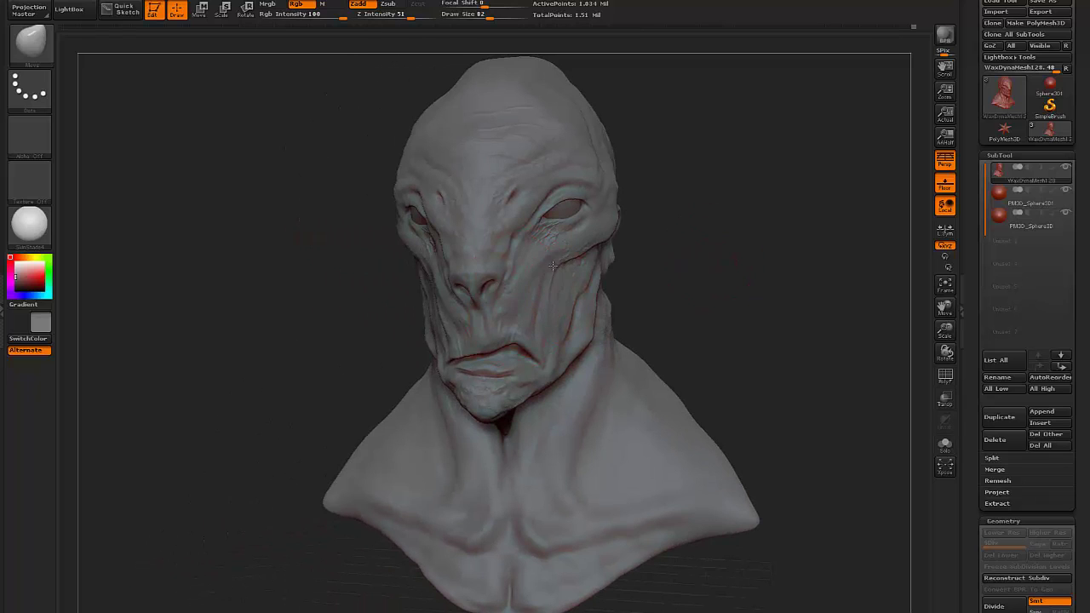
drag(417, 294, 387, 223)
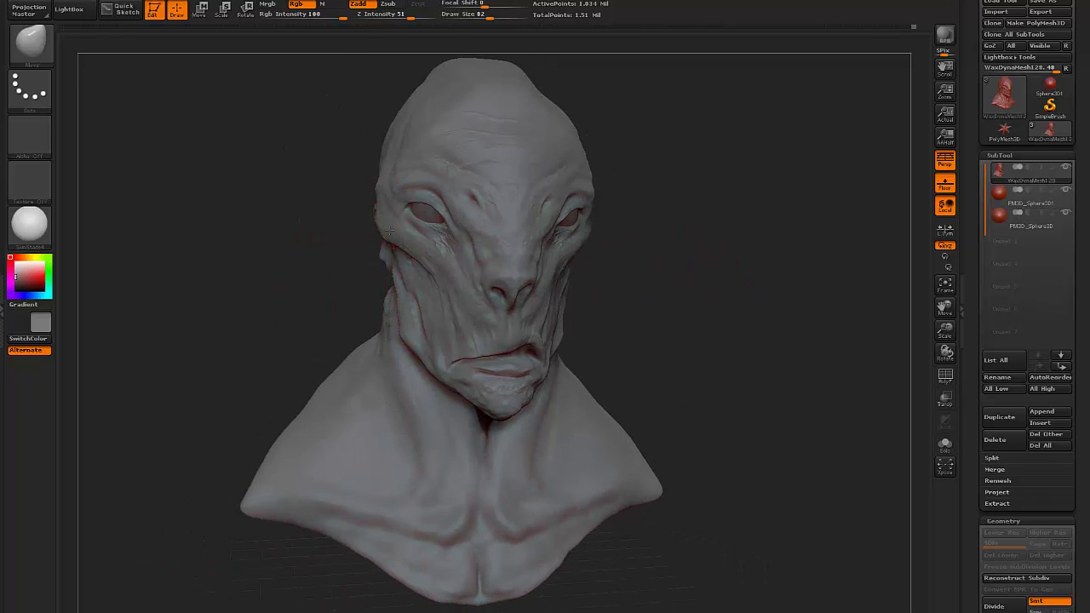
drag(689, 261, 460, 228)
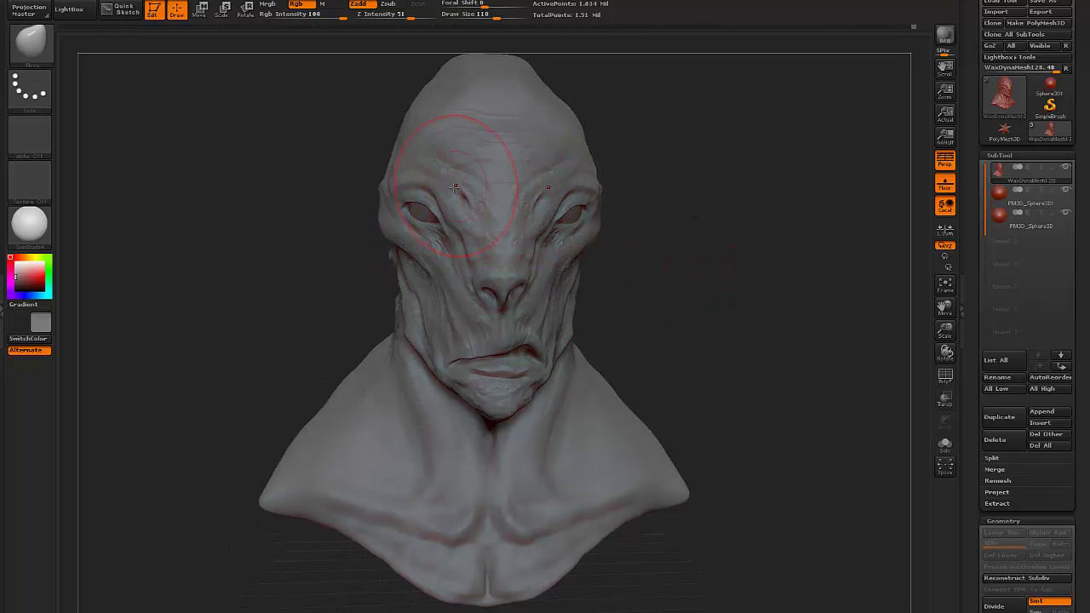
drag(415, 180, 531, 189)
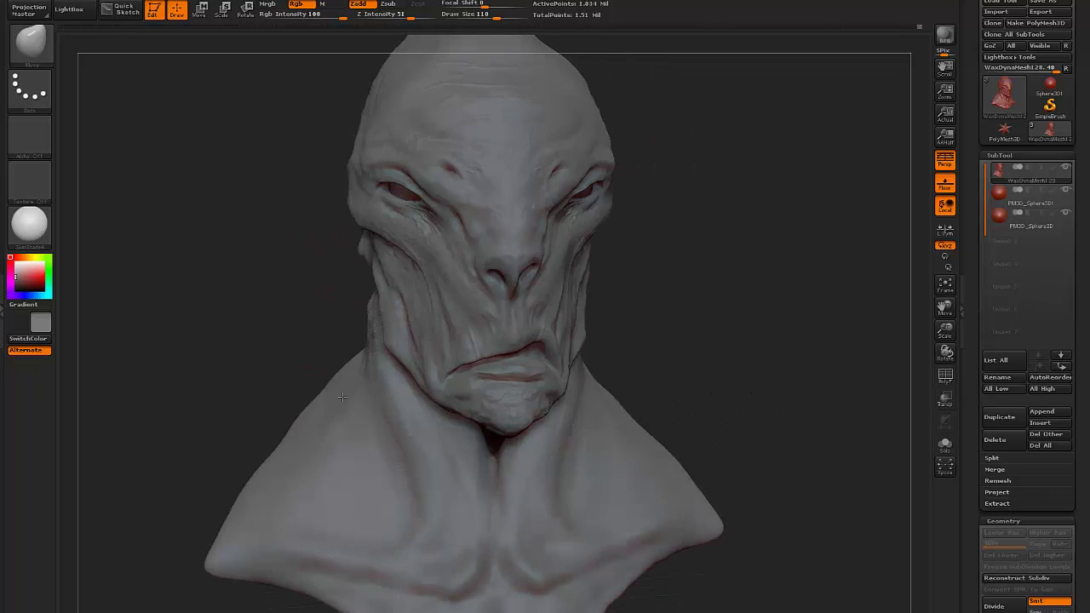
mouse_move(666, 280)
mouse_down()
mouse_move(327, 304)
mouse_move(268, 364)
mouse_up()
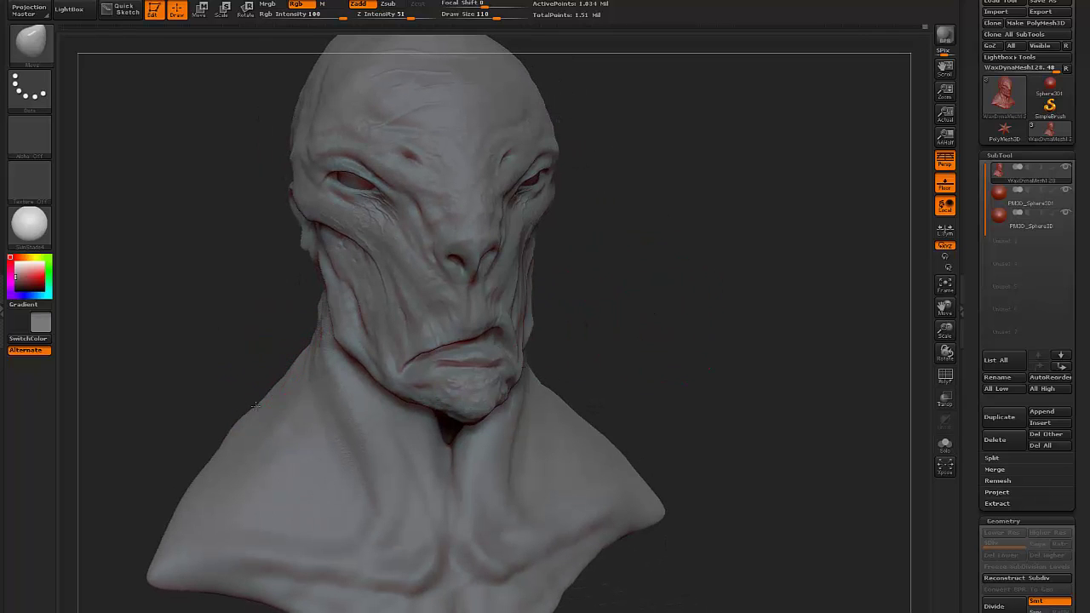
Pull both ears outward and back into long pointed shapes with the Move brush, checking them from several angles.
mouse_move(613, 447)
mouse_down()
mouse_move(609, 318)
mouse_move(498, 210)
mouse_up()
mouse_move(586, 186)
mouse_down()
mouse_move(613, 195)
mouse_move(533, 202)
mouse_up()
drag(585, 265, 608, 297)
drag(386, 54, 337, 387)
drag(619, 339, 607, 327)
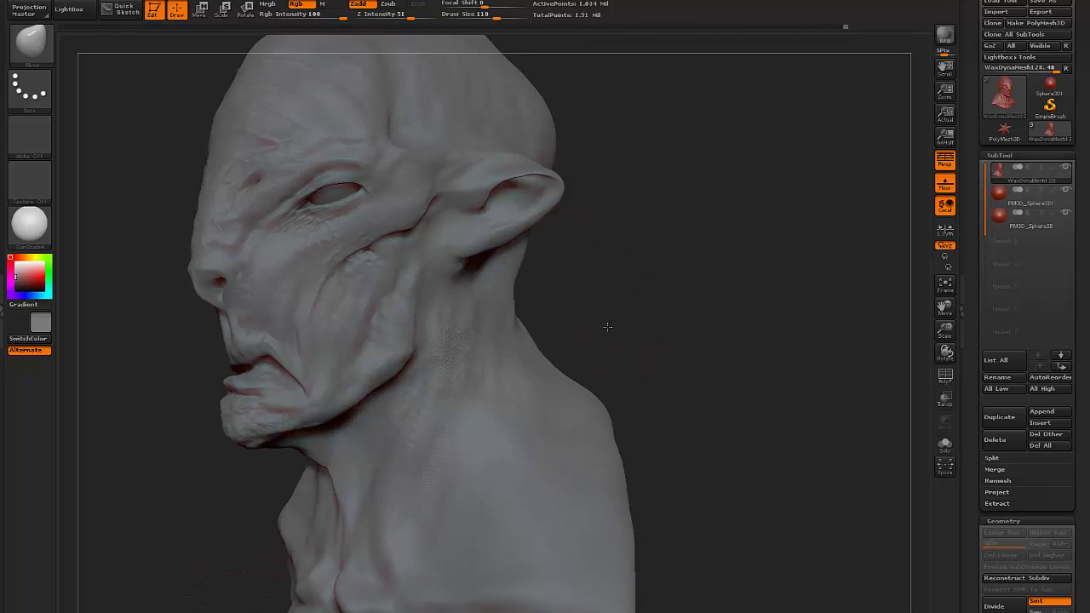
drag(582, 382, 676, 360)
key(f)
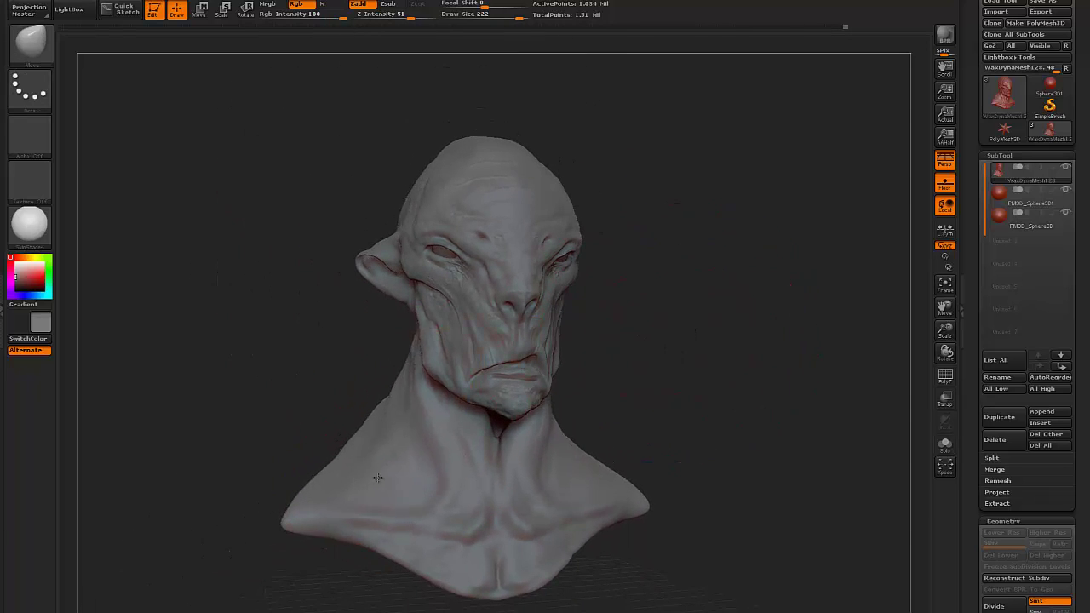
Refine the eye area and the raised lip with the Move brush, reducing the draw size to 62.
drag(757, 383, 686, 382)
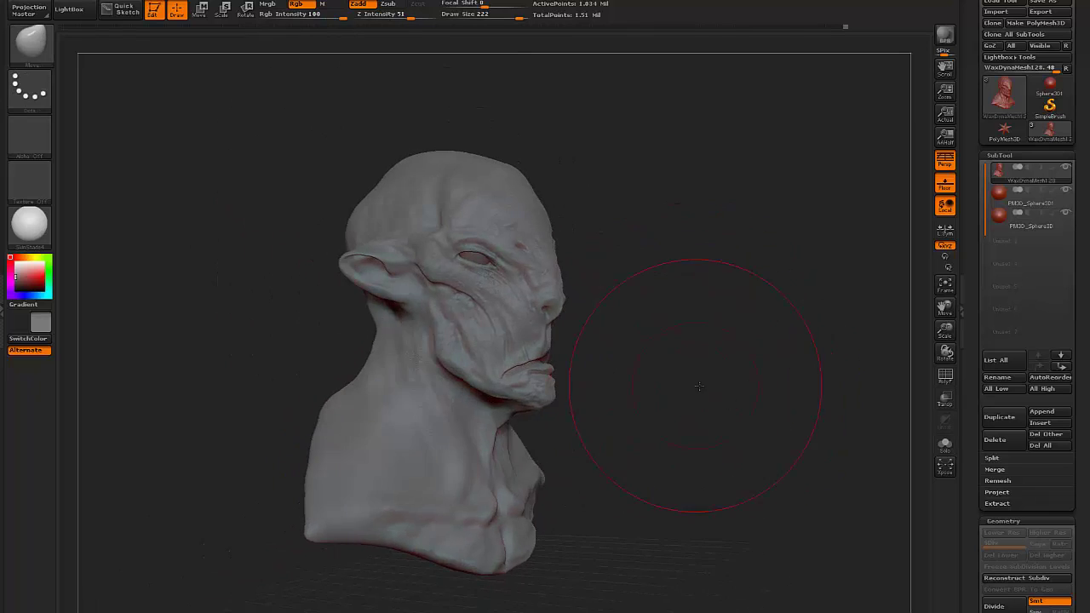
drag(255, 399, 417, 398)
mouse_move(658, 318)
mouse_down()
mouse_move(662, 333)
mouse_move(699, 343)
mouse_move(679, 340)
mouse_move(684, 324)
mouse_move(576, 233)
mouse_up()
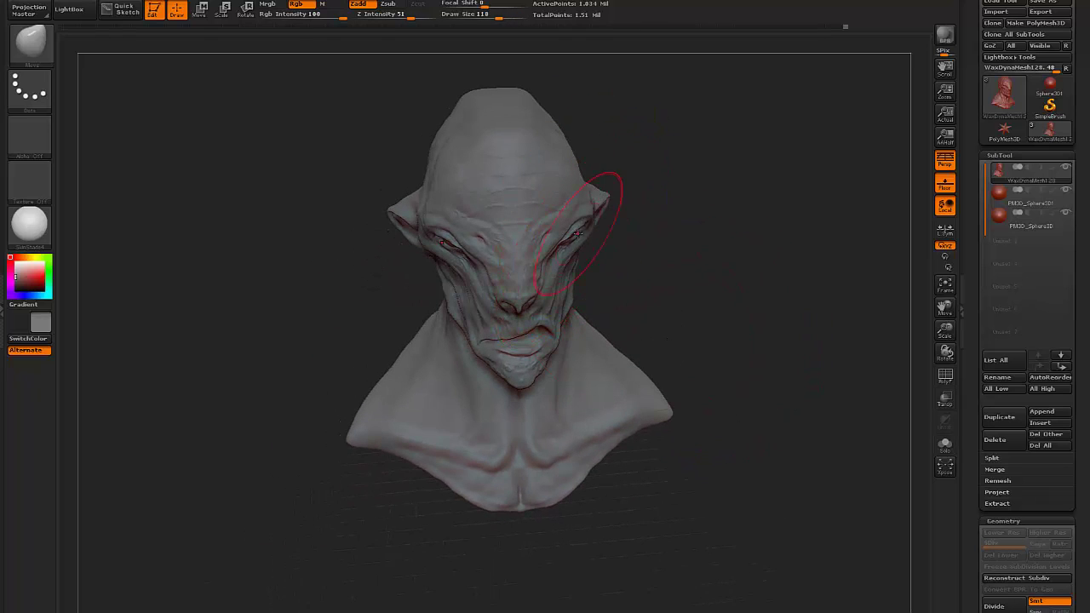
drag(684, 268, 678, 238)
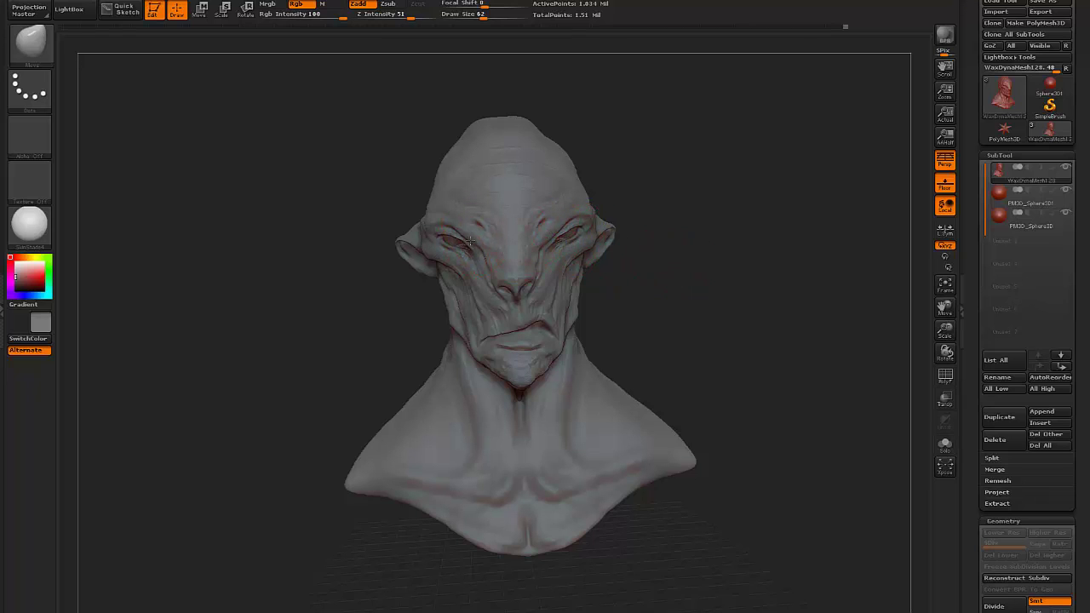
drag(636, 239, 587, 327)
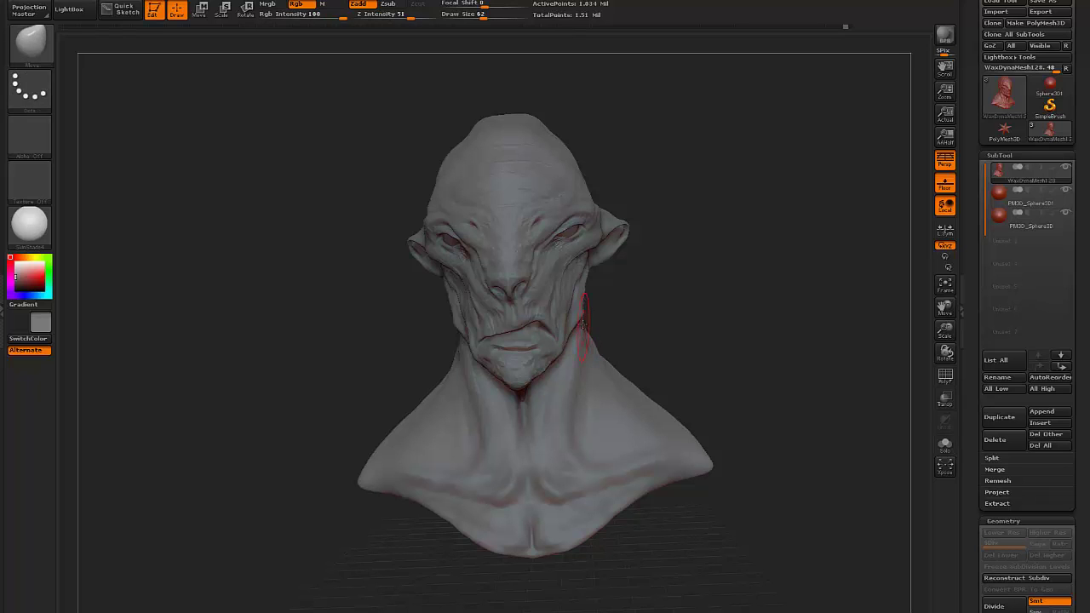
drag(551, 327, 803, 187)
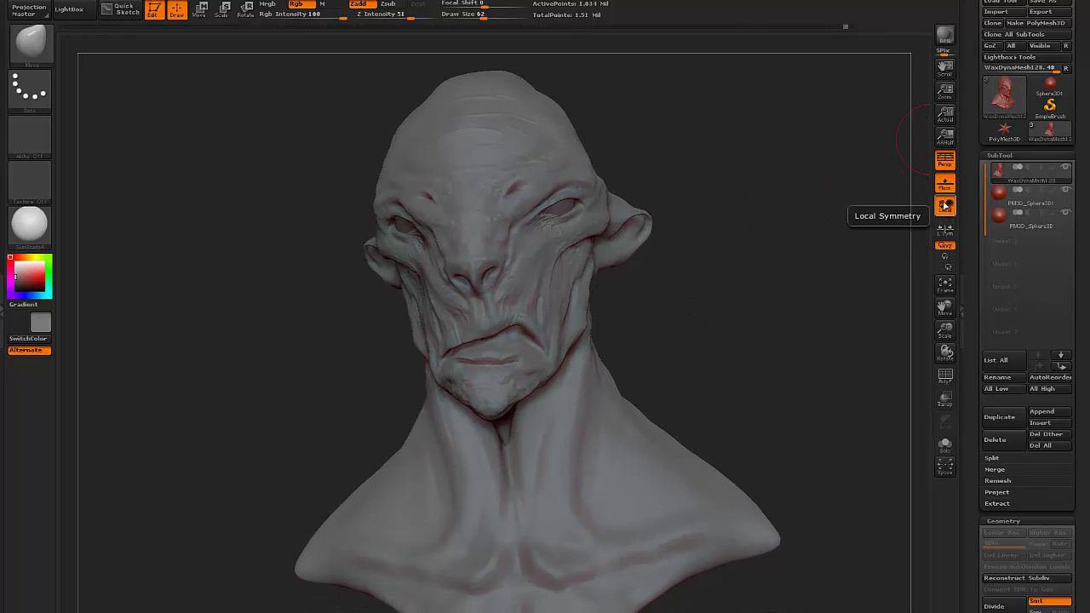
Turn off perspective, select the Standard brush and face the bust straight from the front.
click(945, 159)
mouse_move(759, 297)
mouse_down()
mouse_move(757, 309)
mouse_move(649, 331)
mouse_up()
key(b)
click(693, 342)
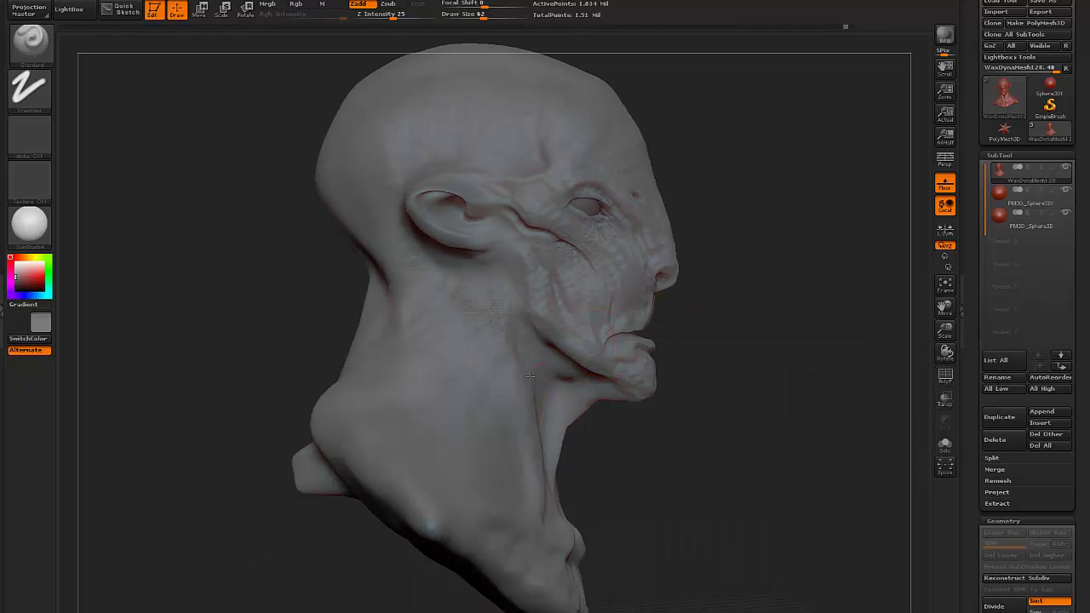
mouse_move(781, 328)
mouse_down()
mouse_move(749, 329)
mouse_move(771, 295)
mouse_move(735, 292)
mouse_up()
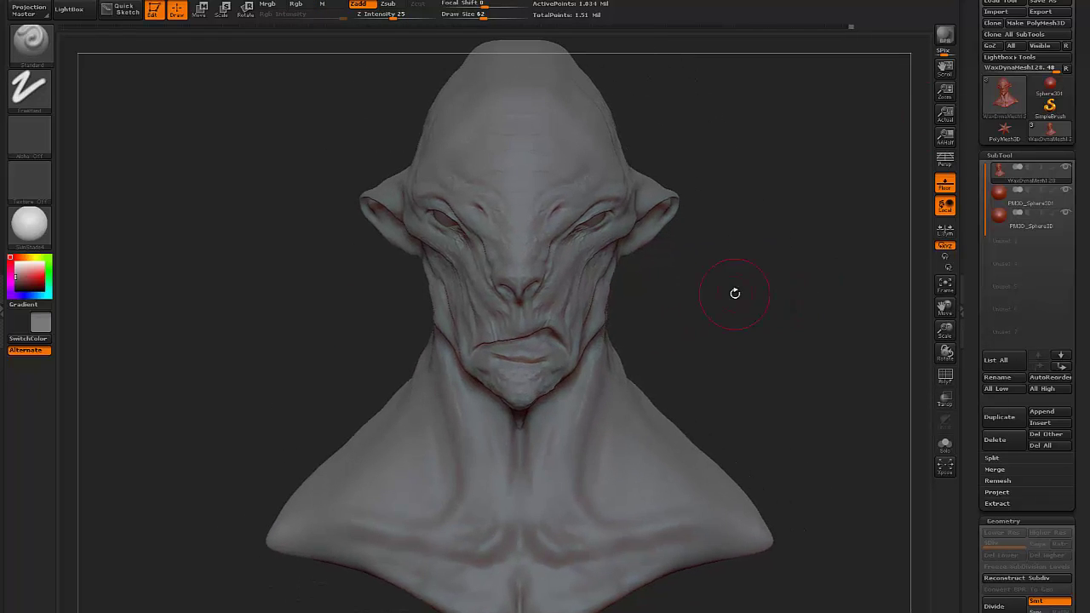
Save the tool as WaxDynaMesh128.ZTL in the demo folder, overwriting the existing file.
click(1043, 2)
click(303, 153)
click(600, 458)
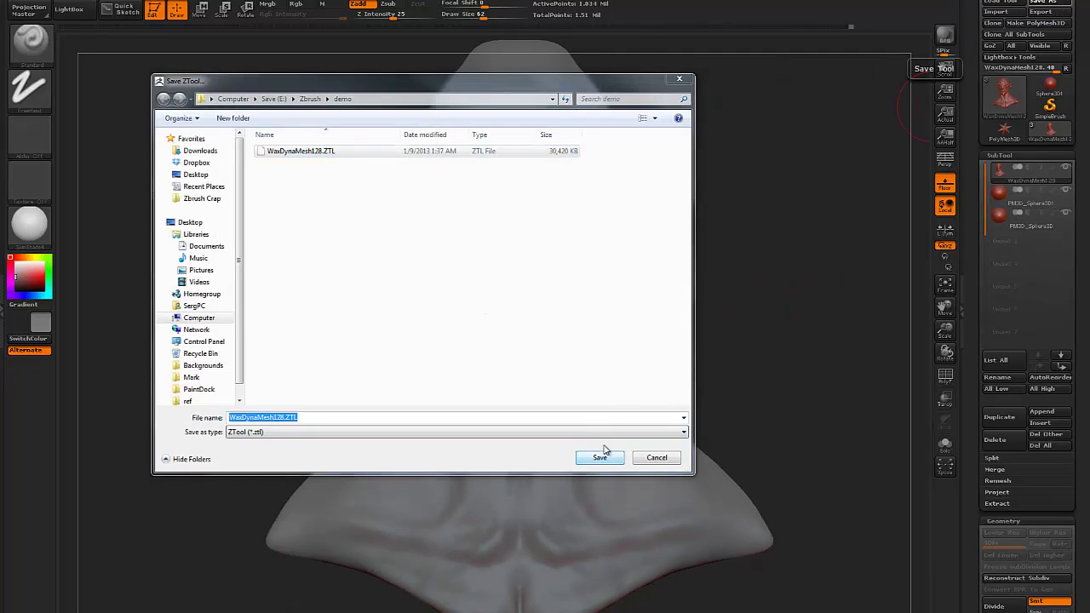
click(588, 303)
drag(756, 314, 742, 314)
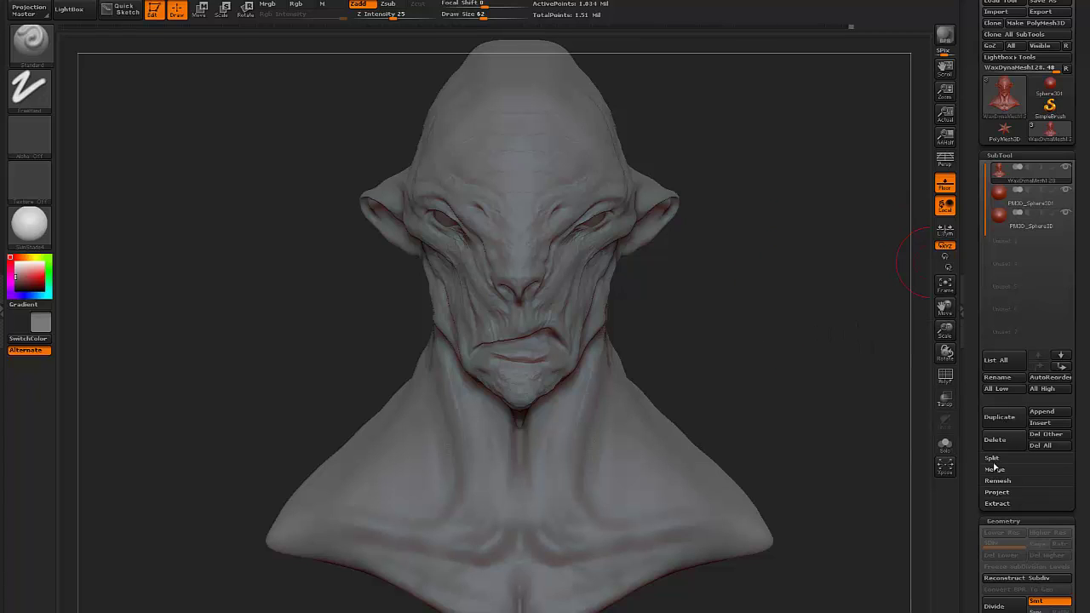
Append a Sphere3D as a new subtool and show only that sphere.
click(1041, 411)
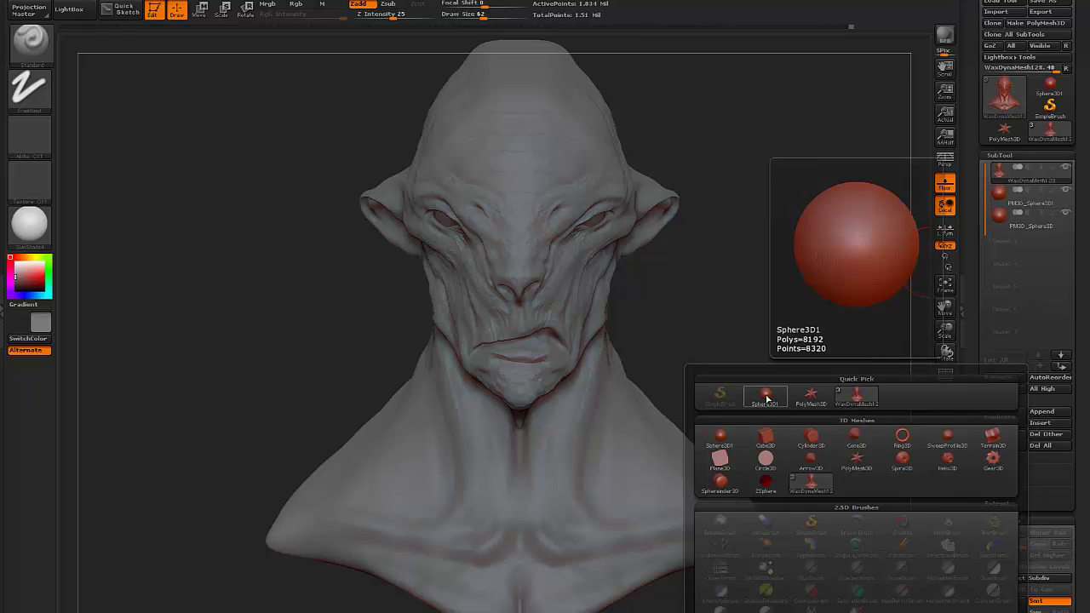
click(767, 397)
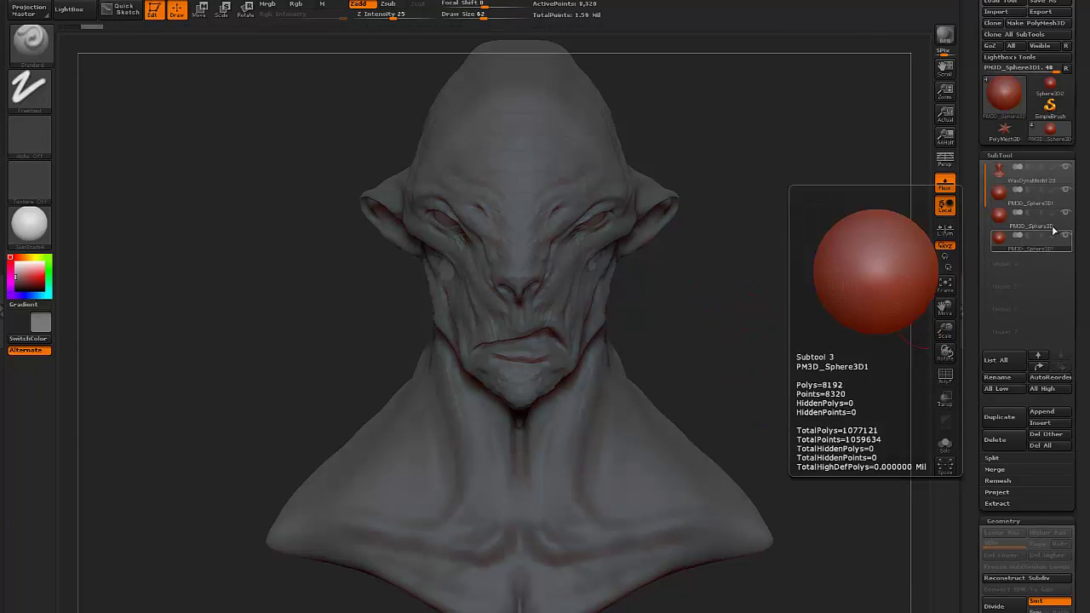
click(1000, 241)
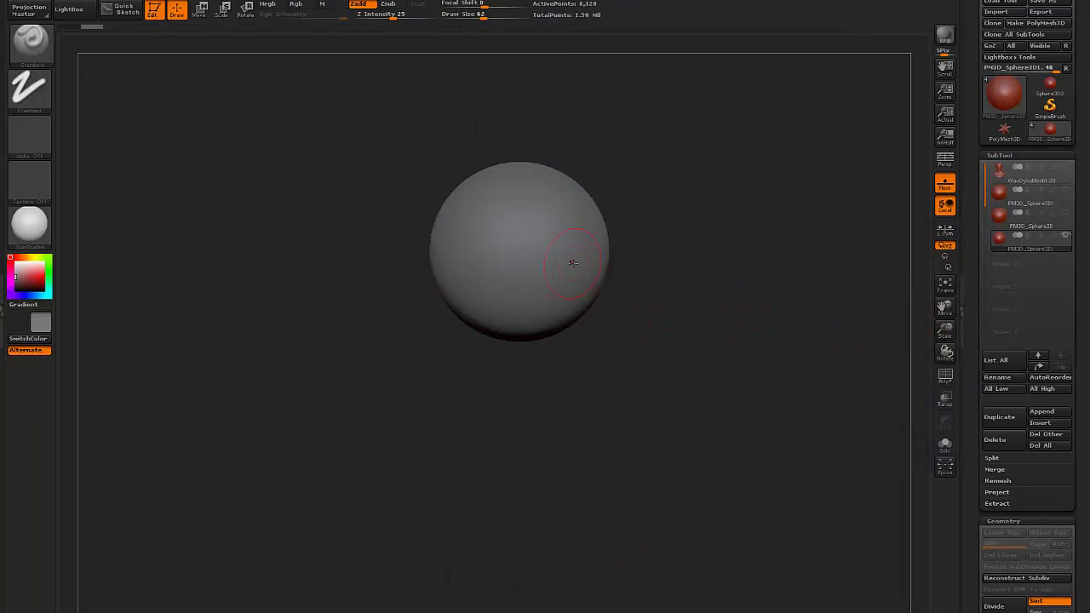
shift+drag(586, 365, 612, 364)
Insert a lower row of teeth with gums onto the front of the sphere with the IMM Toon brush.
key(b)
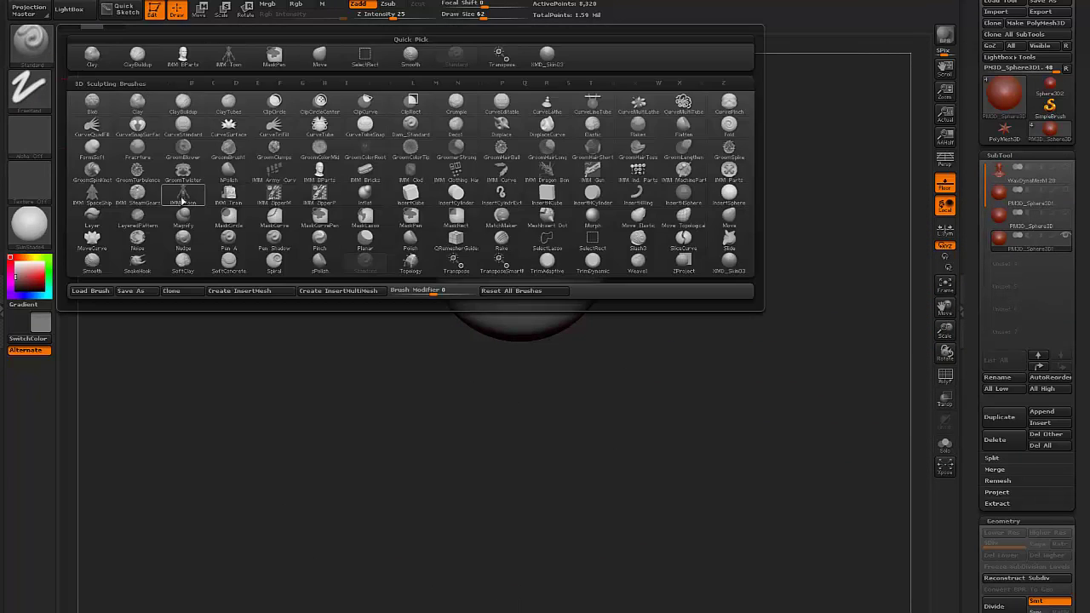
click(86, 112)
key(b)
click(498, 581)
mouse_move(523, 353)
mouse_down()
mouse_move(531, 348)
mouse_move(529, 377)
mouse_up()
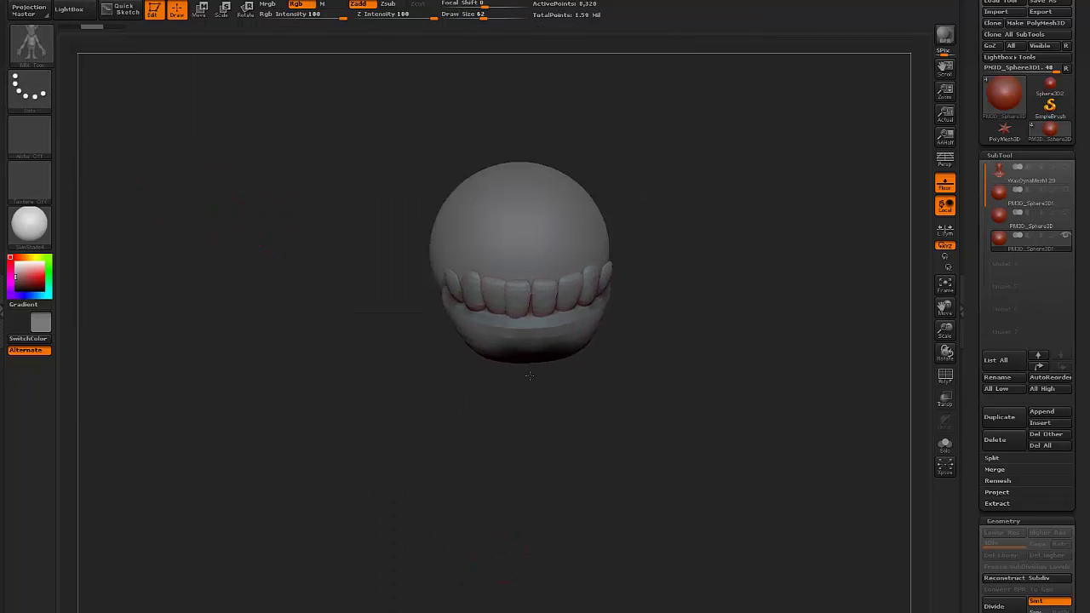
drag(445, 409, 494, 437)
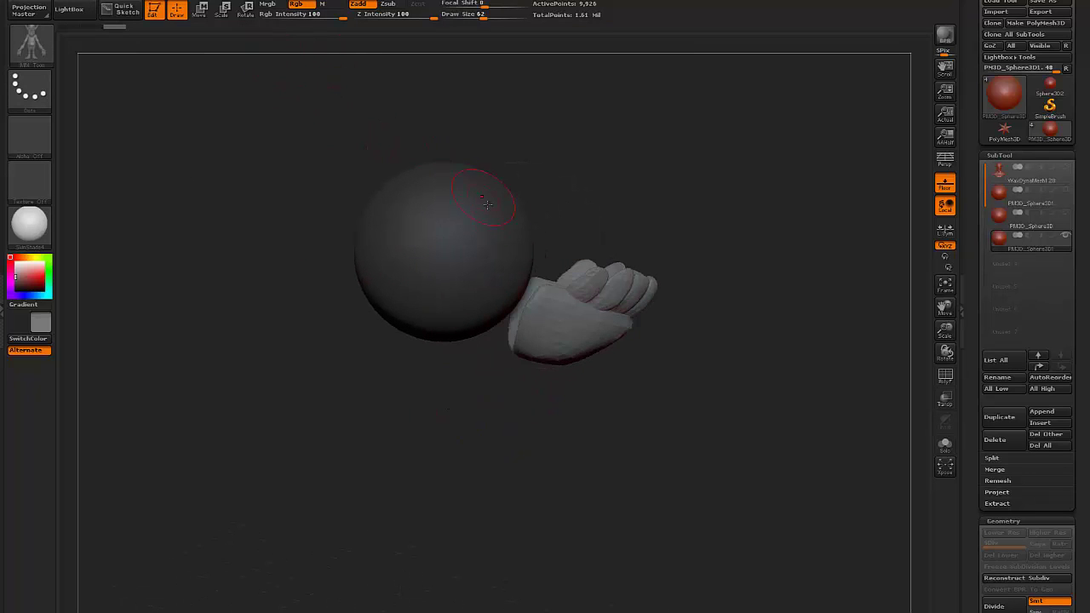
Raise the inserted teeth in front of the sphere with Transpose Move and return to Draw mode.
click(205, 10)
drag(378, 207, 625, 309)
drag(503, 258, 492, 193)
drag(664, 306, 673, 270)
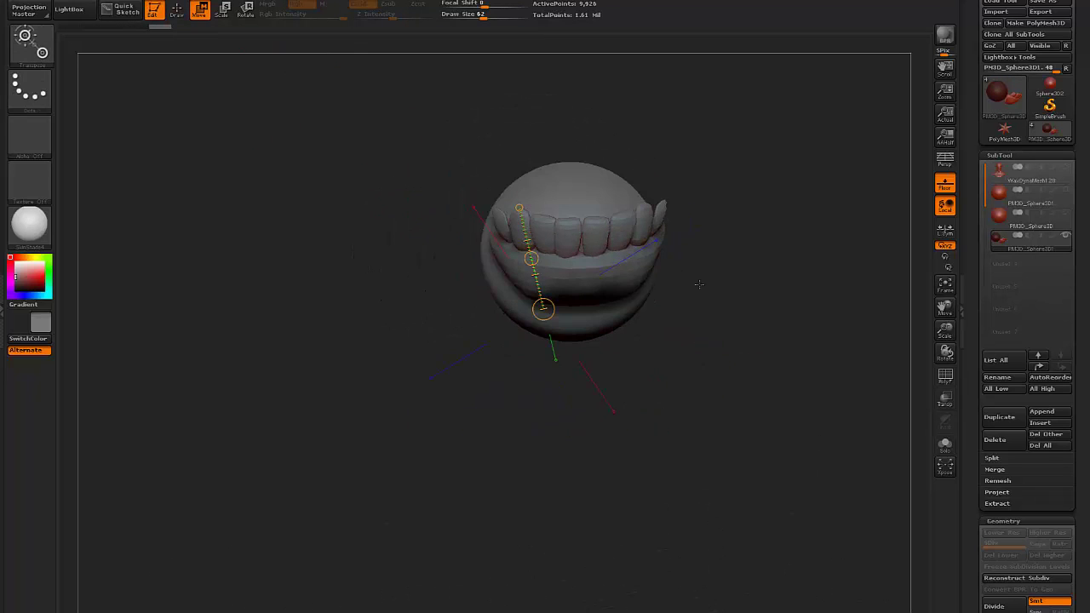
key(q)
mouse_move(486, 133)
mouse_down()
mouse_move(770, 301)
mouse_move(603, 287)
mouse_up()
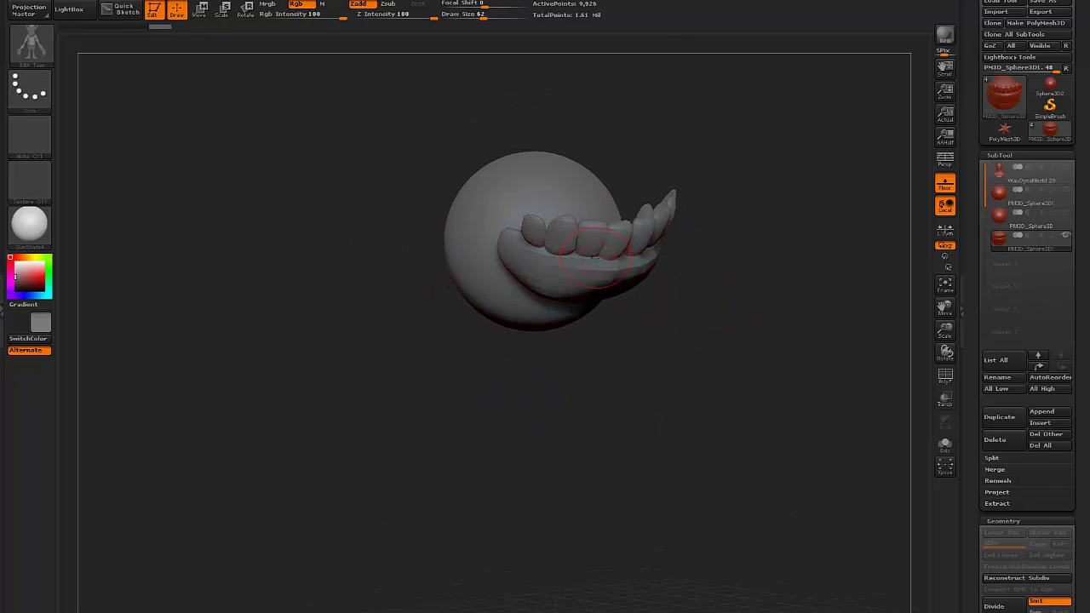
Select the Standard brush at draw size 30, show the head and eyeballs again and keep the teeth subtool active.
key(b)
key(s)
key(t)
alt+drag(725, 257, 717, 301)
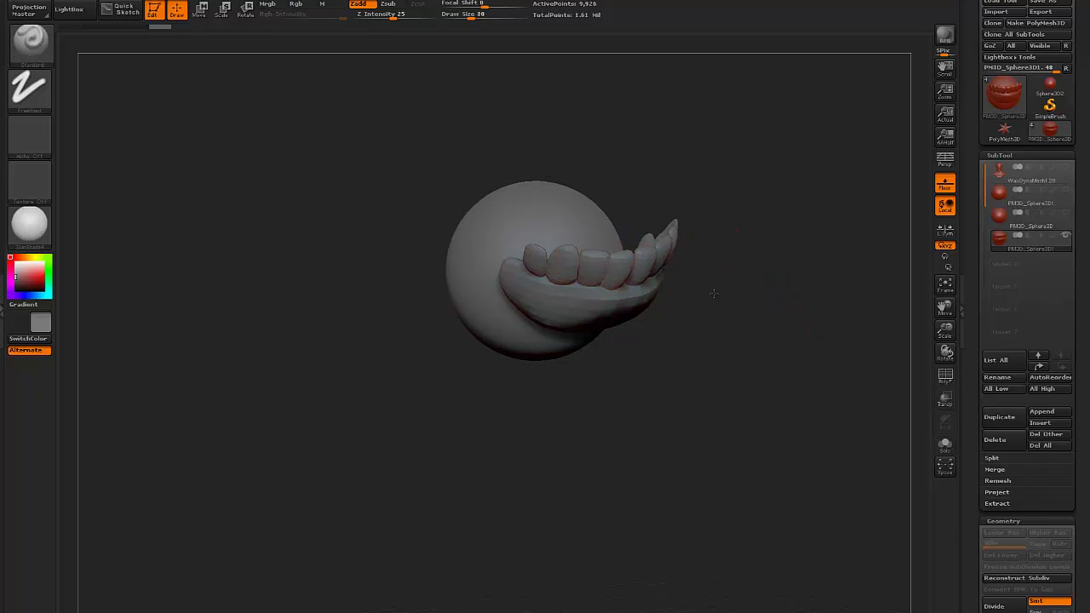
key(ctrl)
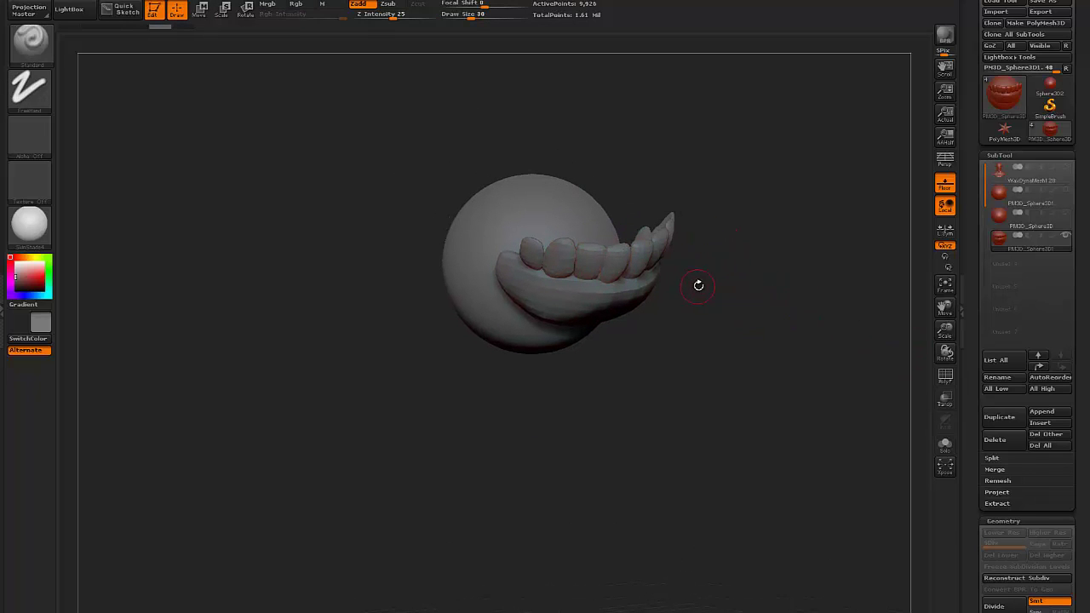
alt+drag(720, 304, 651, 245)
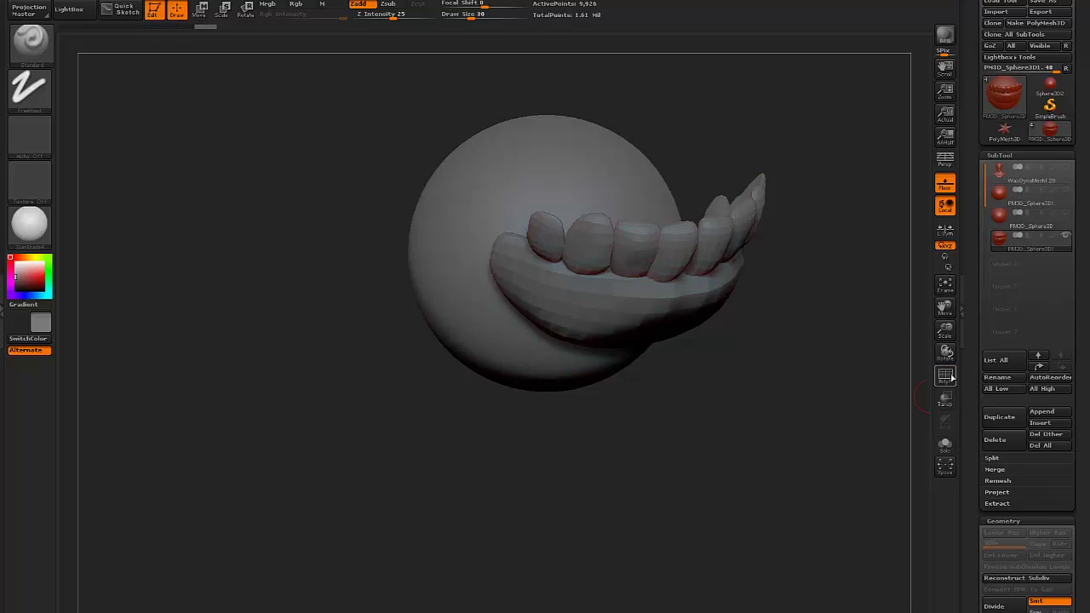
drag(854, 356, 648, 355)
click(1065, 179)
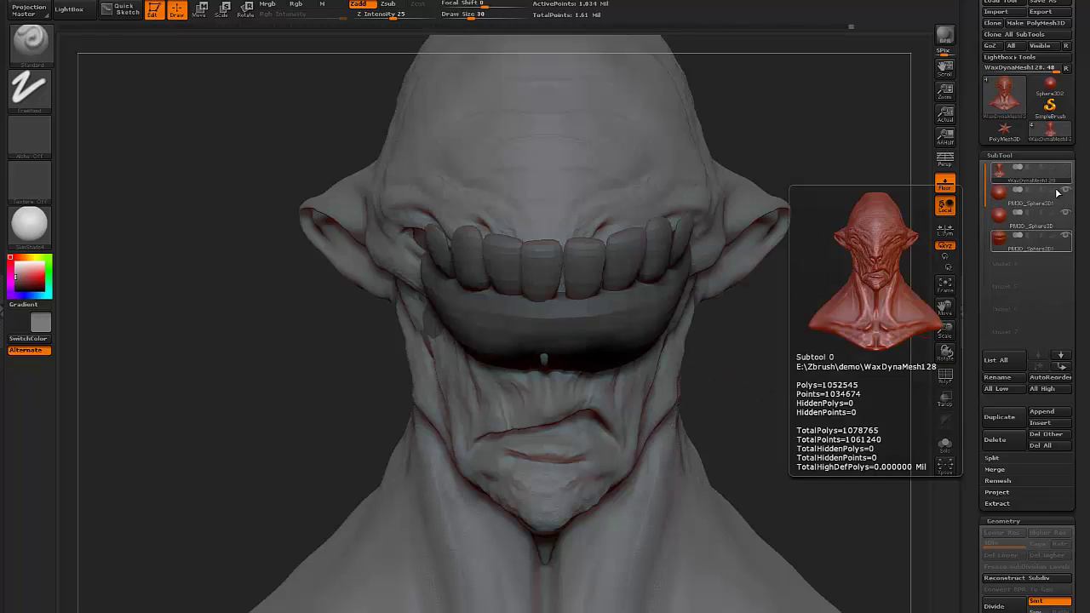
click(1067, 186)
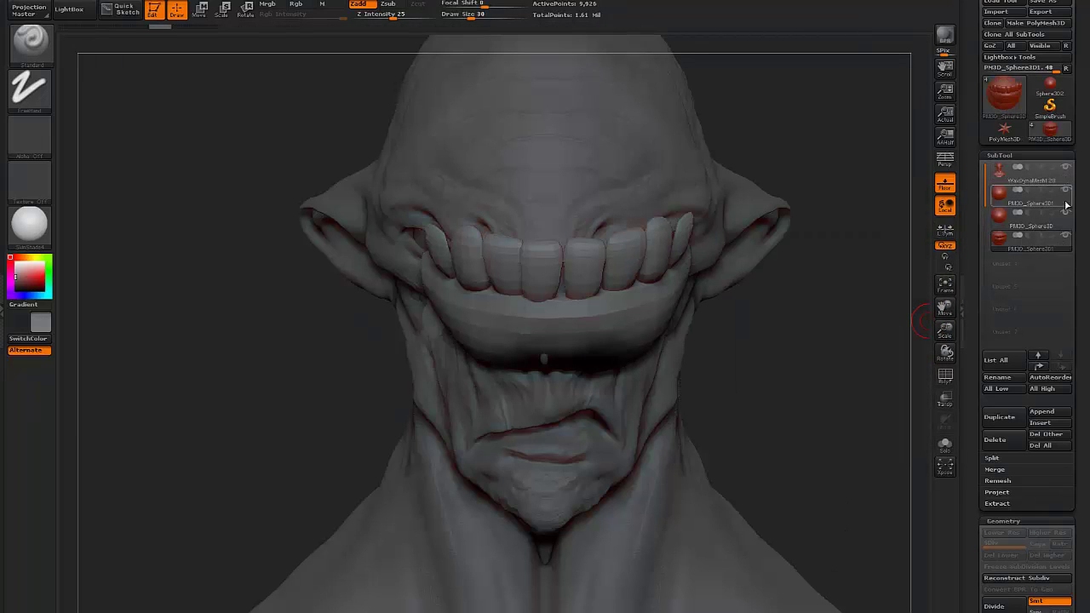
Move the teeth down to the mouth with Transpose Move and scale them down to roughly the mouth's width.
mouse_move(787, 340)
mouse_down()
mouse_move(761, 335)
mouse_move(745, 291)
mouse_move(613, 253)
mouse_up()
click(199, 11)
drag(218, 267, 558, 268)
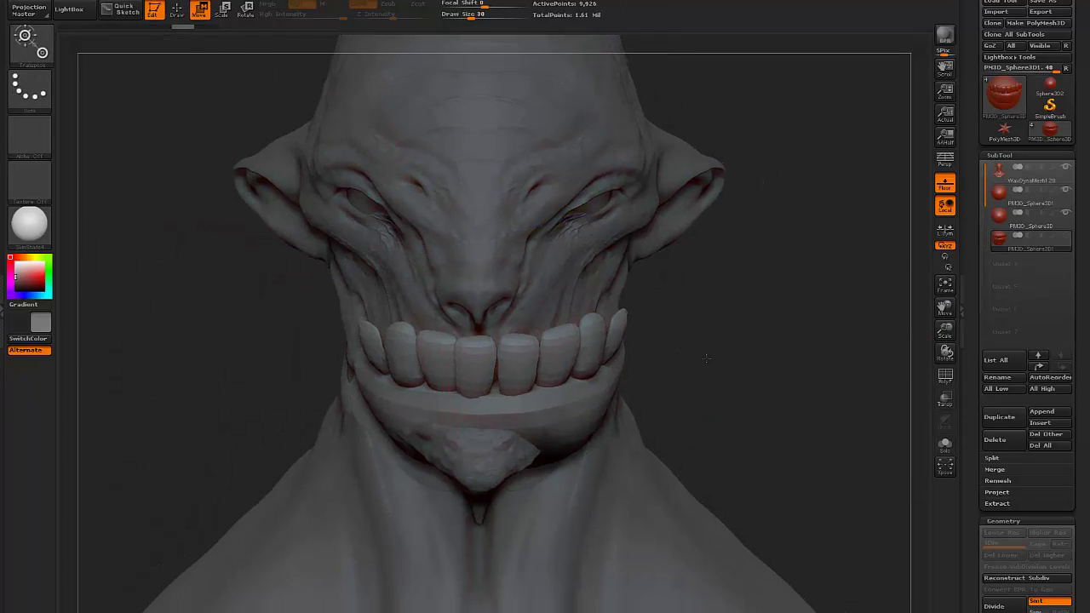
drag(273, 250, 425, 250)
key(e)
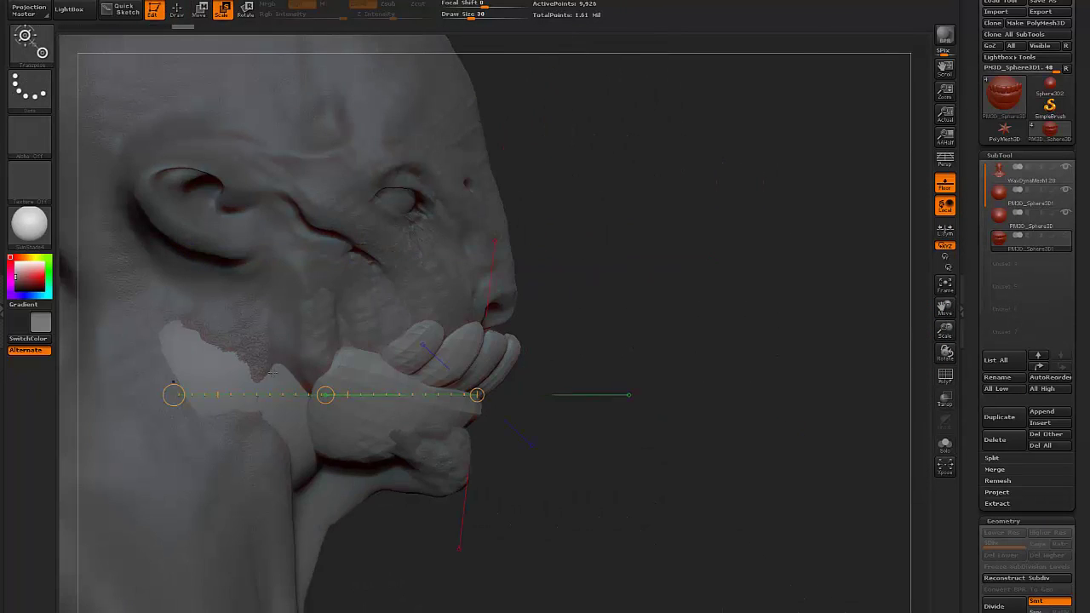
drag(477, 395, 426, 394)
key(w)
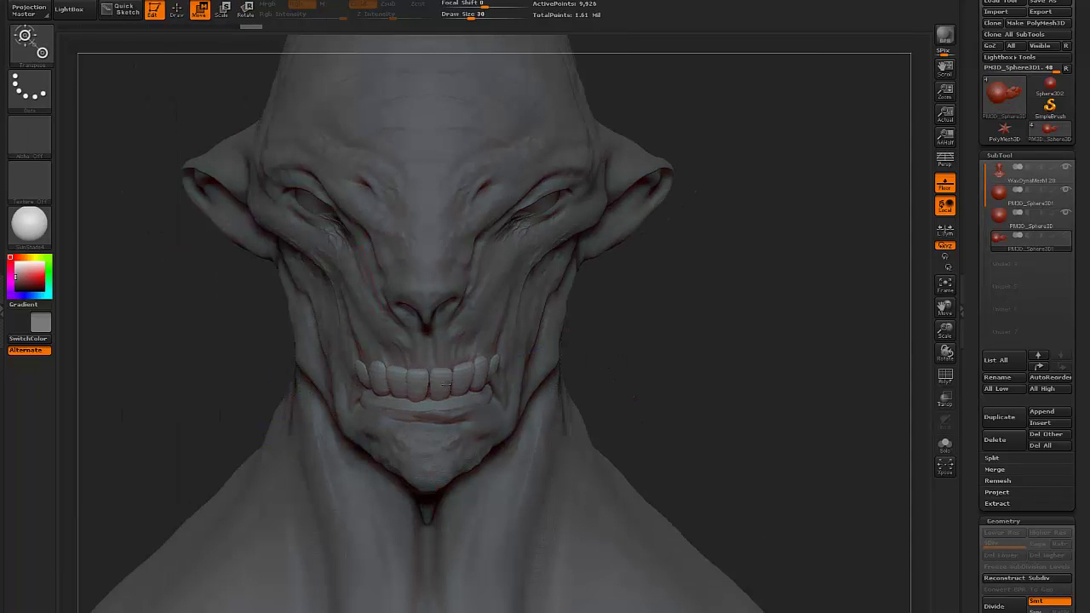
Shrink the teeth slightly and center them in the mouth opening below the raised lip.
key(e)
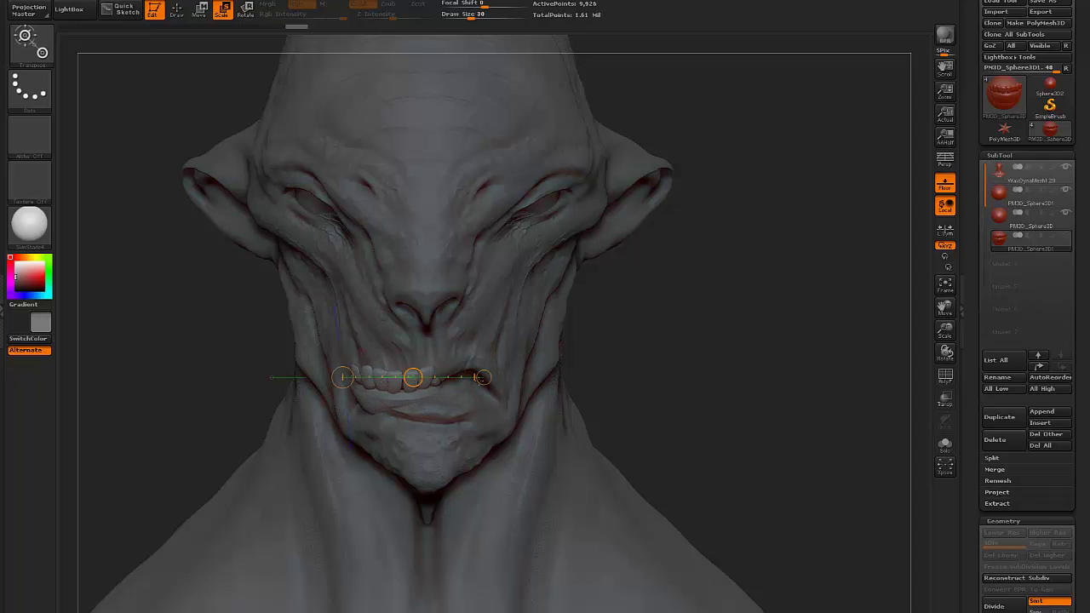
key(w)
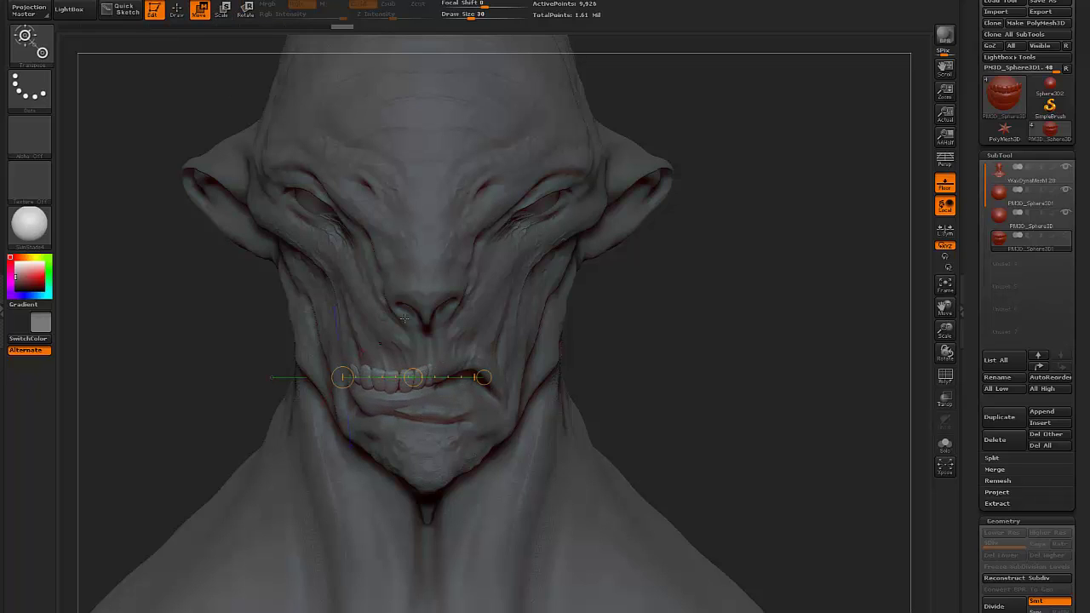
click(224, 13)
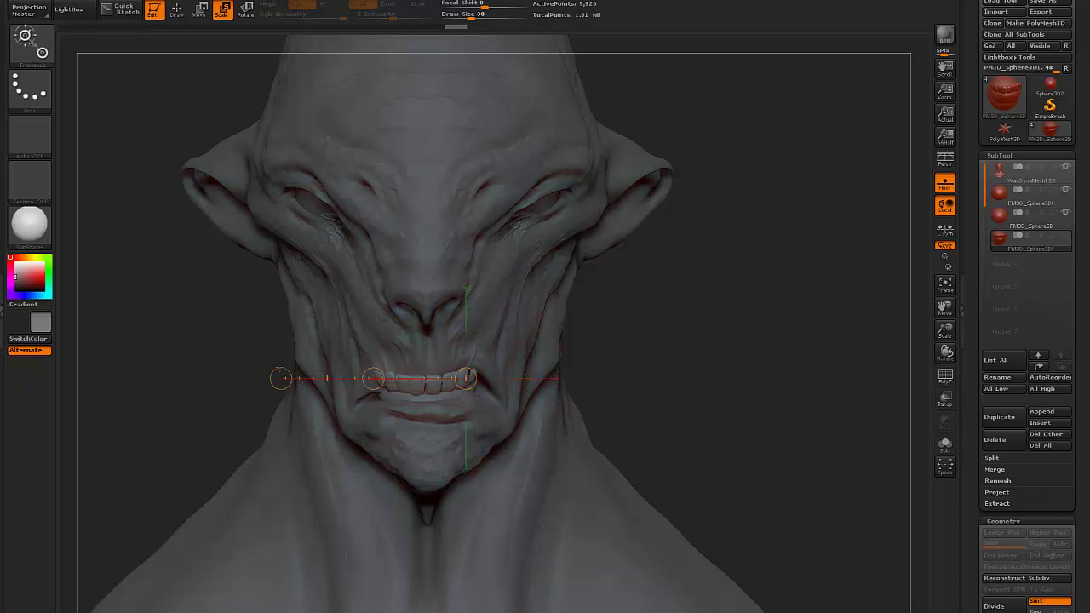
Adjust the height and width of the teeth with Transpose Scale to fit between the lips.
drag(466, 378, 465, 177)
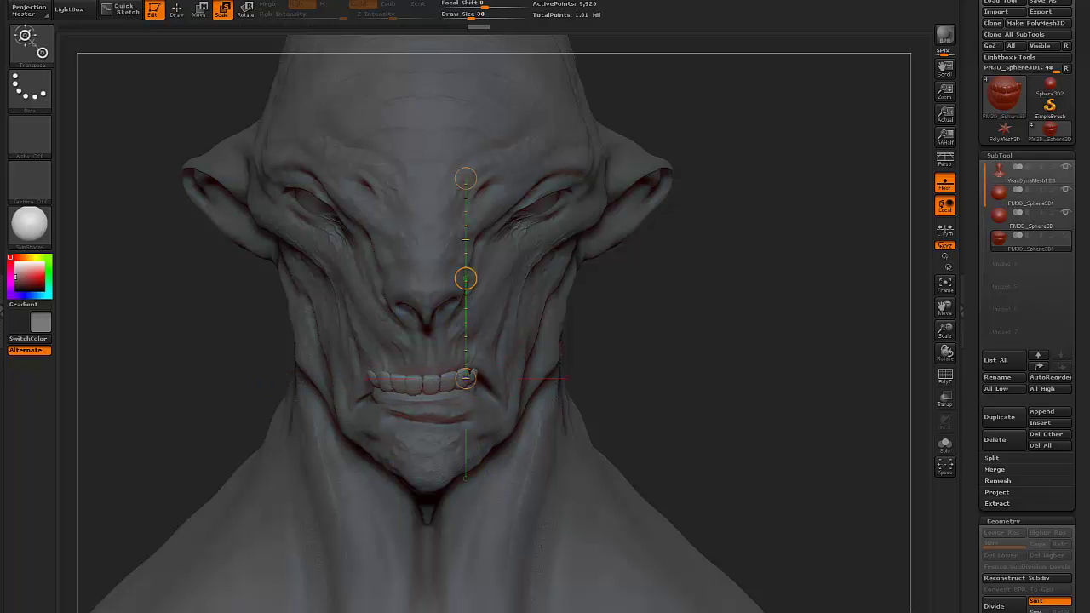
drag(462, 316, 463, 182)
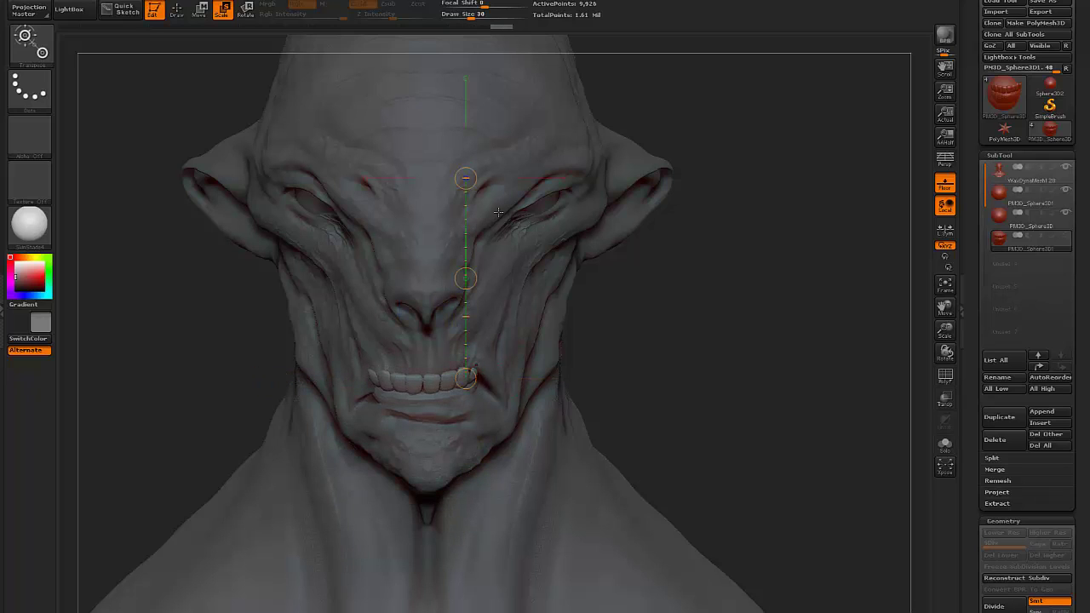
drag(466, 327, 464, 315)
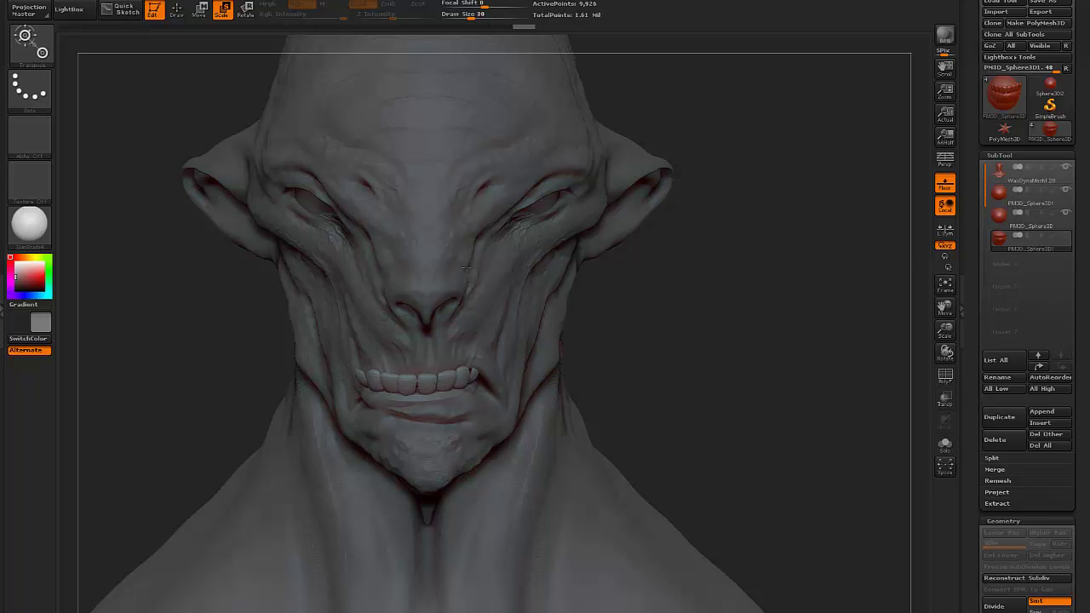
drag(465, 378, 666, 378)
click(575, 325)
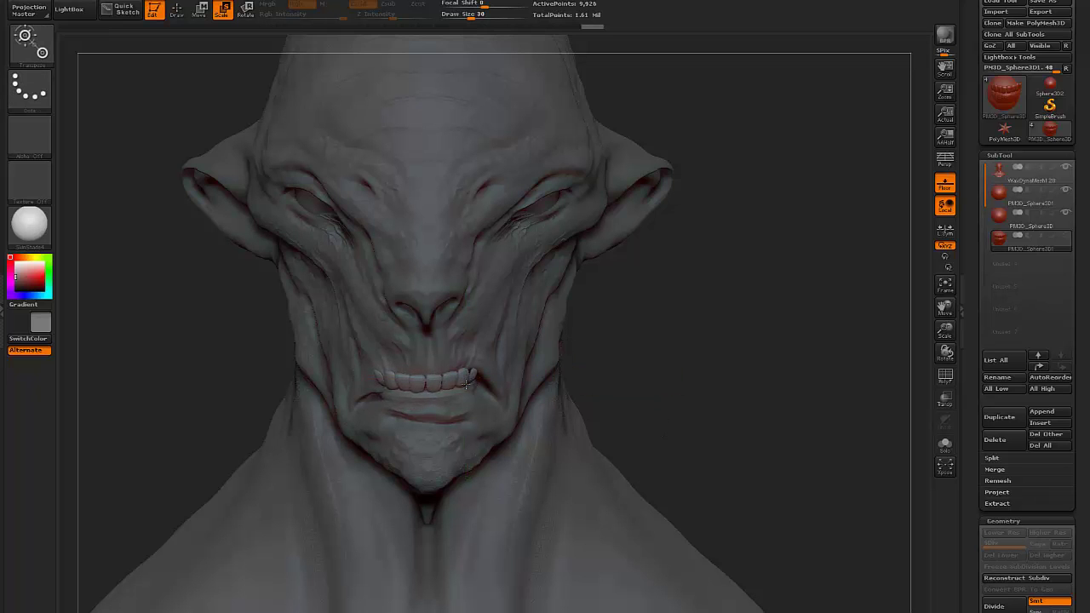
Push the teeth back behind the lips with Transpose Move and align them within the sneer from side and front.
drag(599, 381, 785, 326)
key(w)
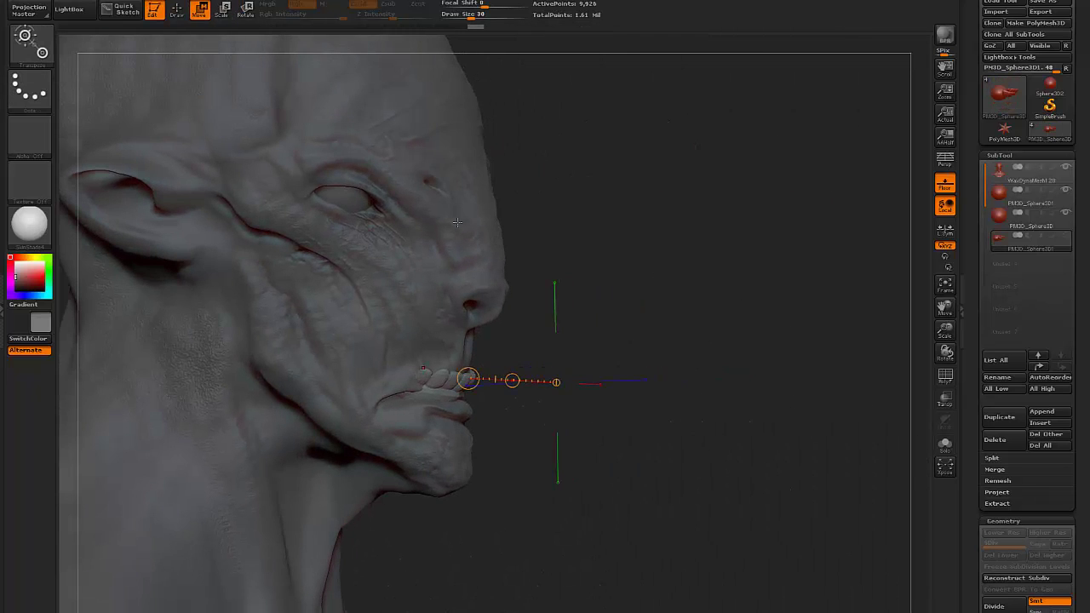
drag(279, 397, 447, 384)
mouse_move(360, 384)
mouse_down()
mouse_move(343, 394)
mouse_move(511, 391)
mouse_up()
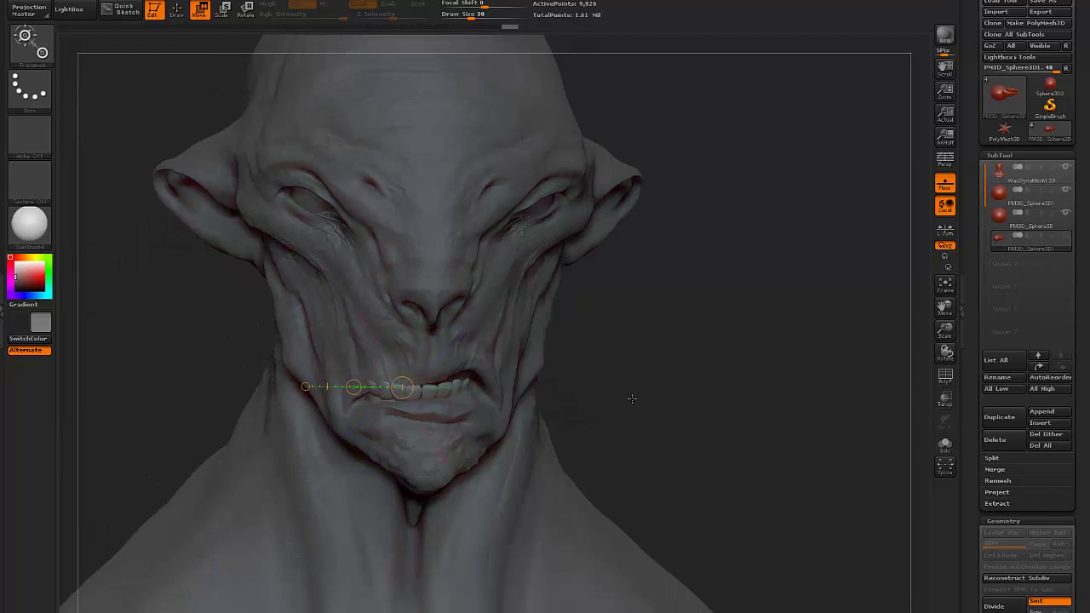
drag(414, 385, 601, 389)
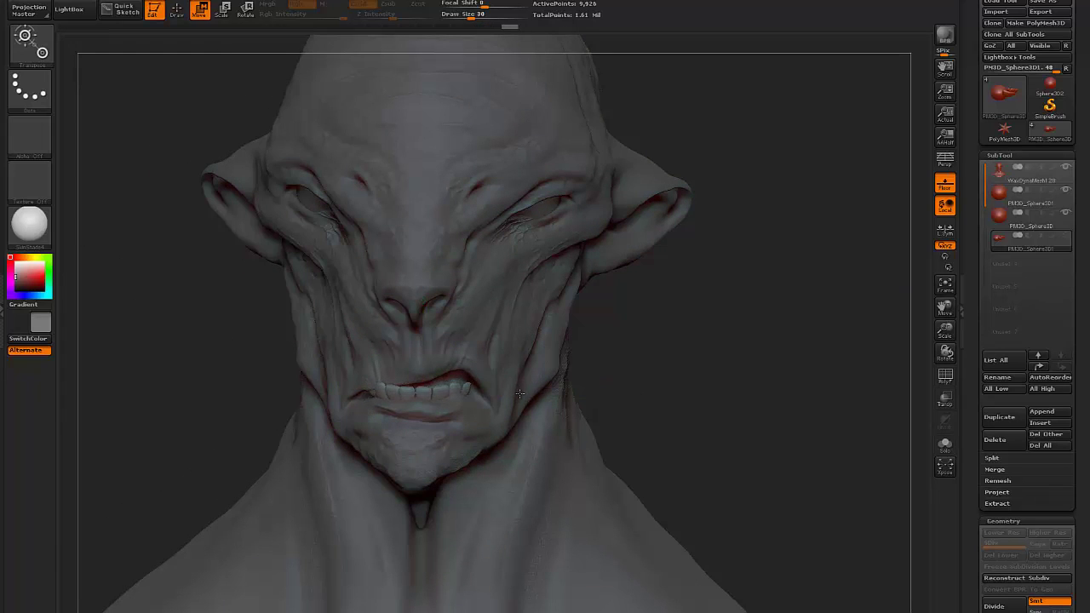
Tilt the row of teeth with Transpose Rotate so it follows the slanted, sneering lip line.
mouse_move(420, 390)
mouse_down()
mouse_move(602, 390)
mouse_move(604, 368)
mouse_move(606, 387)
mouse_move(601, 401)
mouse_move(602, 390)
mouse_move(443, 281)
mouse_move(357, 204)
mouse_up()
click(246, 9)
key(q)
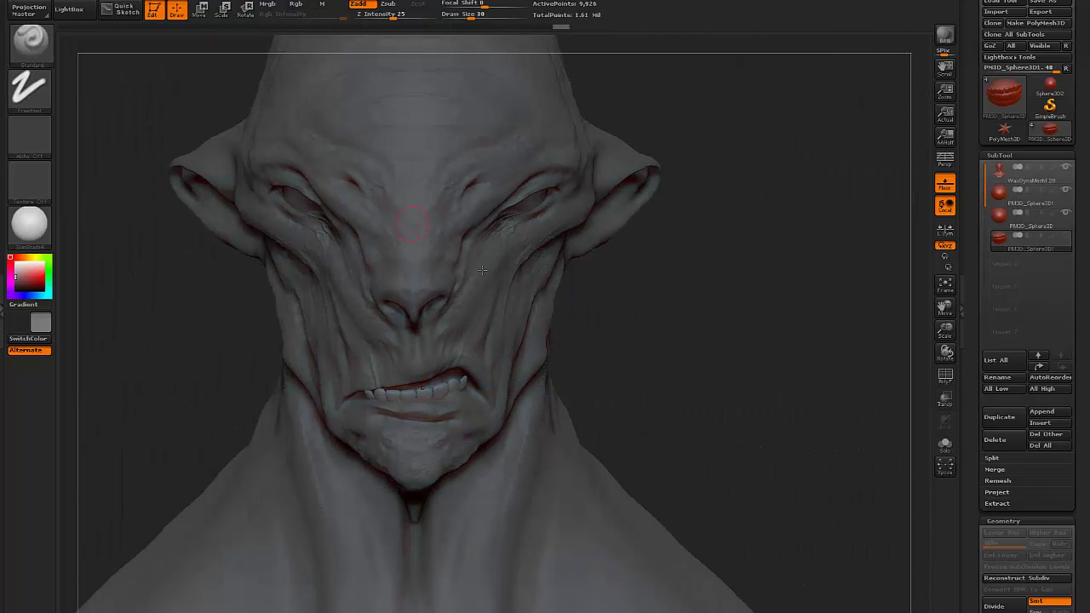
Try to subdivide the teeth twice to SDiv 3, with the draw size reduced to 14.
key(s)
mouse_move(666, 382)
mouse_down()
mouse_move(616, 376)
mouse_move(617, 426)
mouse_up()
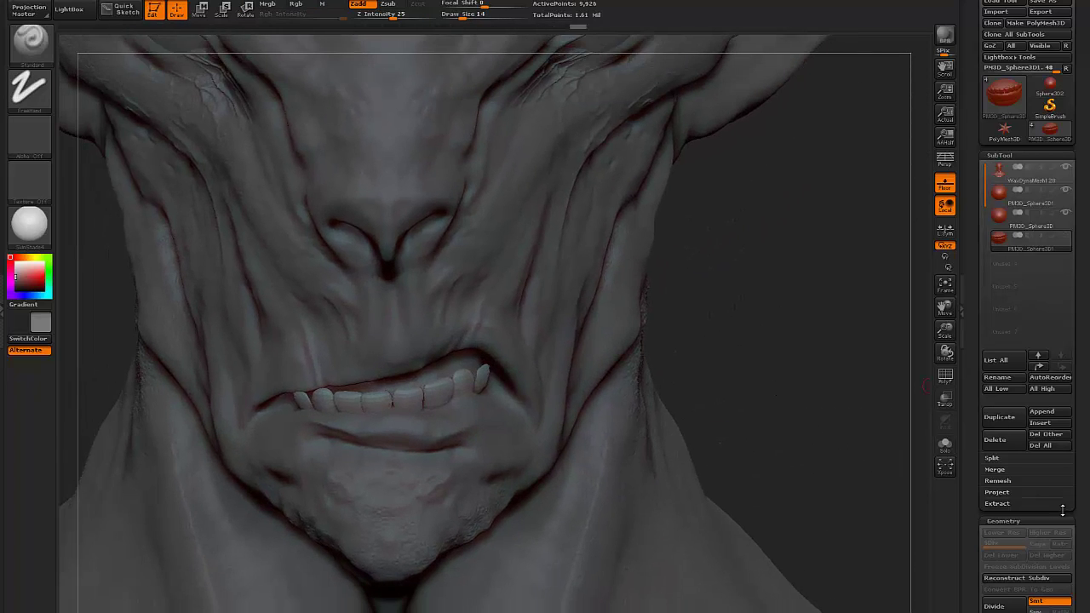
scroll(1022, 511, down, 4)
scroll(1087, 461, down, 2)
click(994, 332)
click(995, 333)
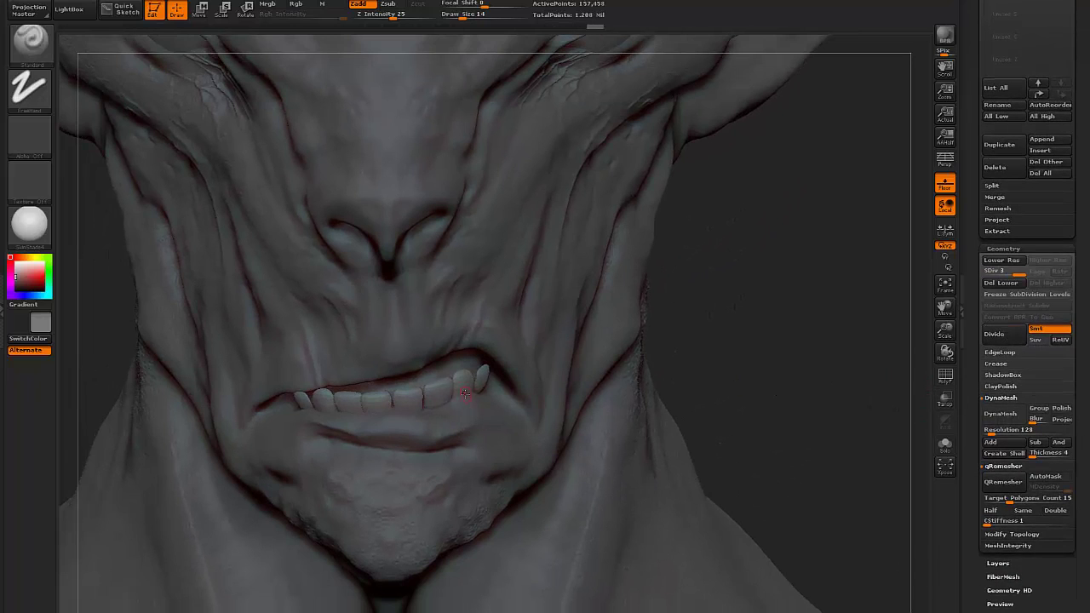
Try sculpting a single tooth beneath the raised lip at draw size 18 and masking it with the MaskPen brush.
key(bracketleft)
drag(704, 324, 749, 326)
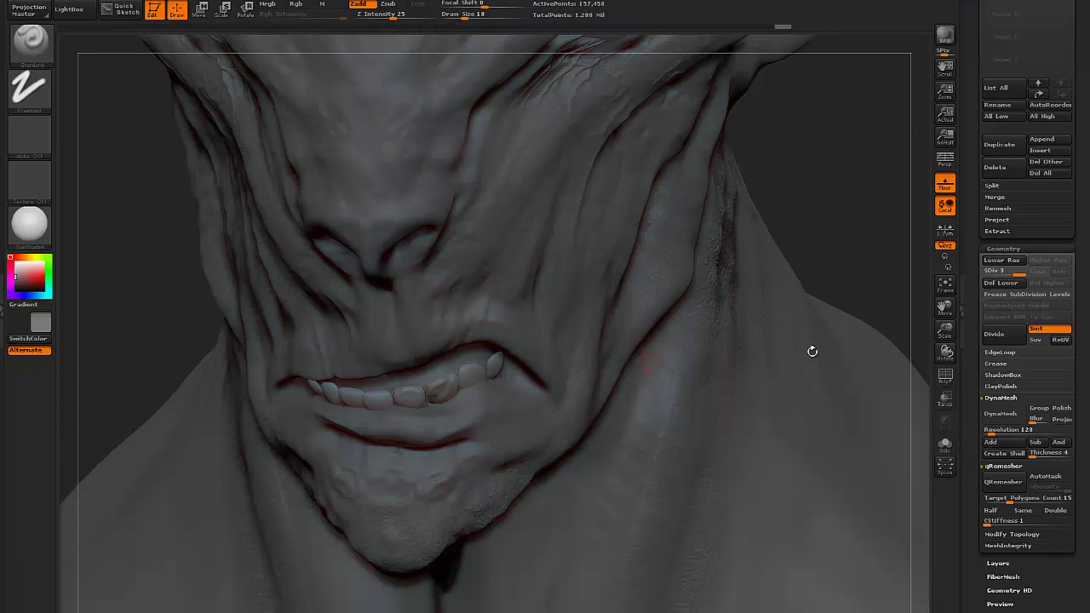
key(b)
key(m)
key(p)
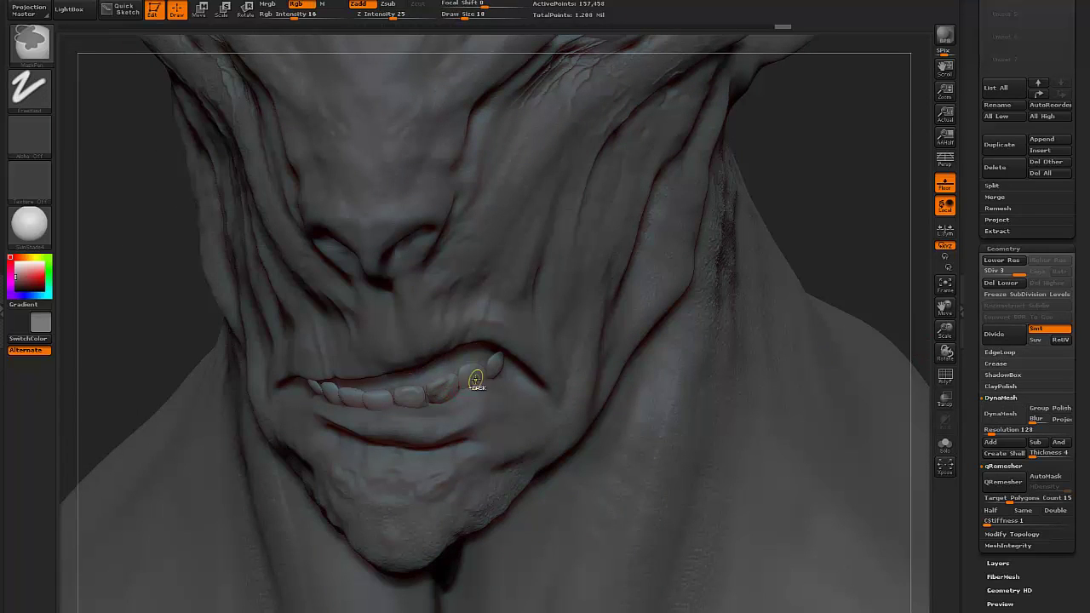
alt+click(451, 380)
Sculpt the front and side teeth with the Standard brush at draw size 18, working from both sides of the mouth.
key(b)
key(s)
key(t)
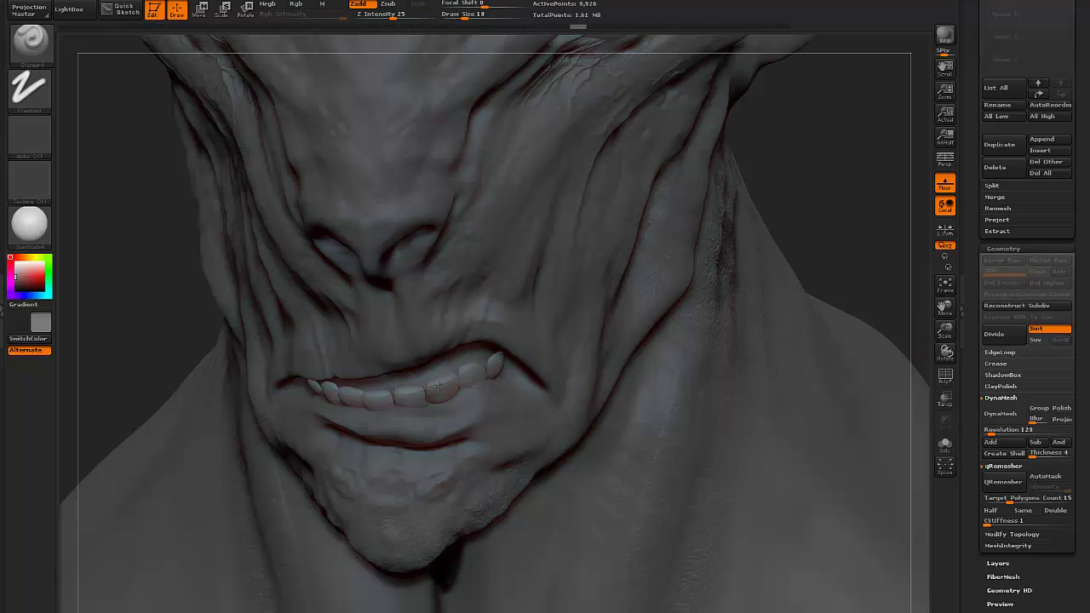
drag(791, 212, 734, 217)
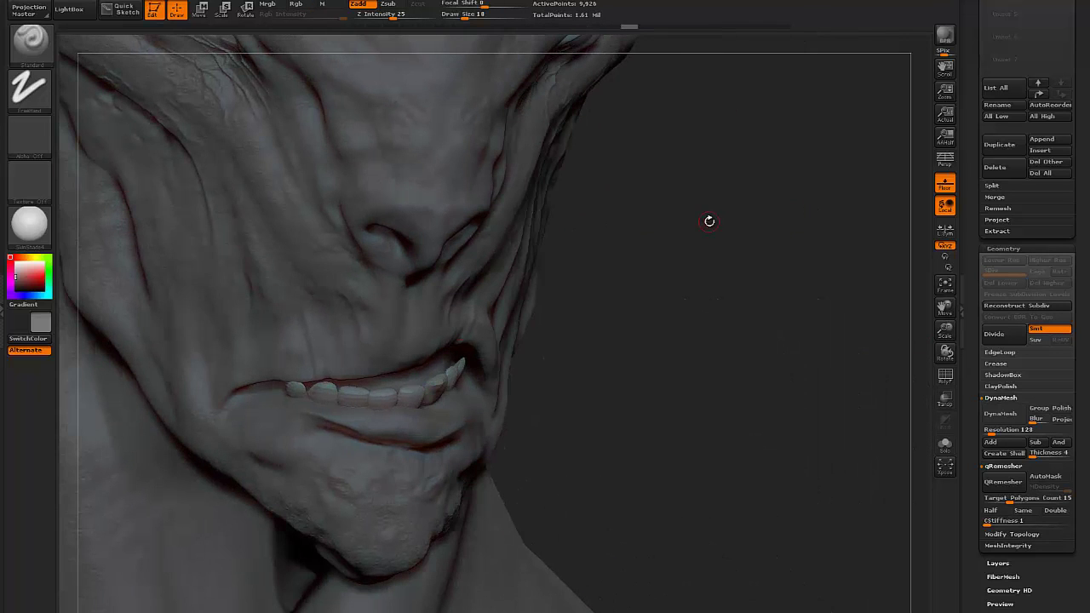
mouse_move(417, 383)
mouse_down()
mouse_move(636, 341)
mouse_move(591, 335)
mouse_move(450, 383)
mouse_up()
drag(385, 394, 388, 389)
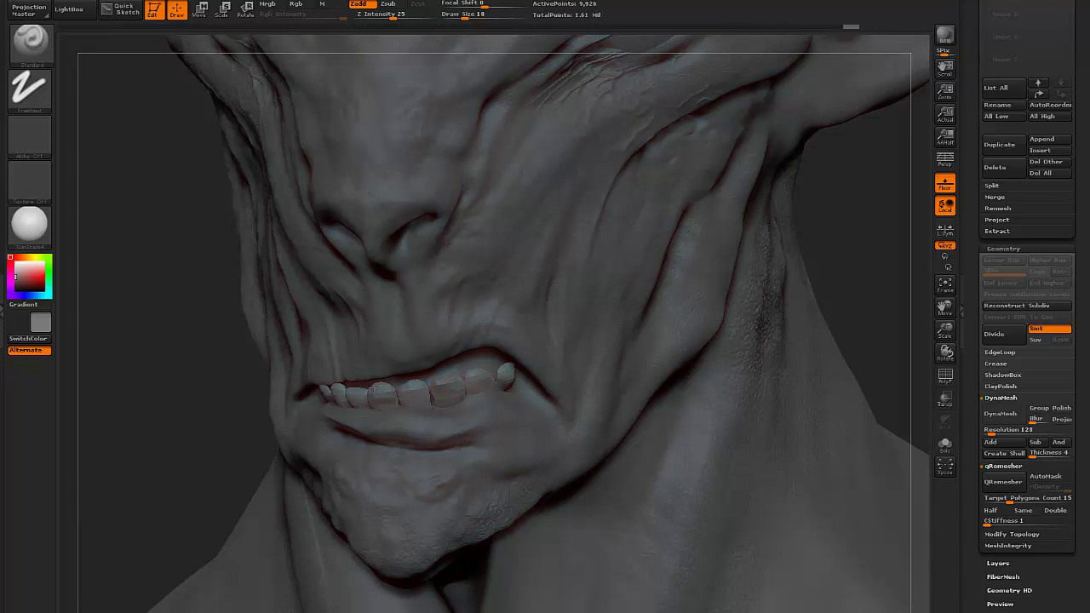
key(ctrl+z)
key(ctrl+z)
key(ctrl+z)
key(ctrl+z)
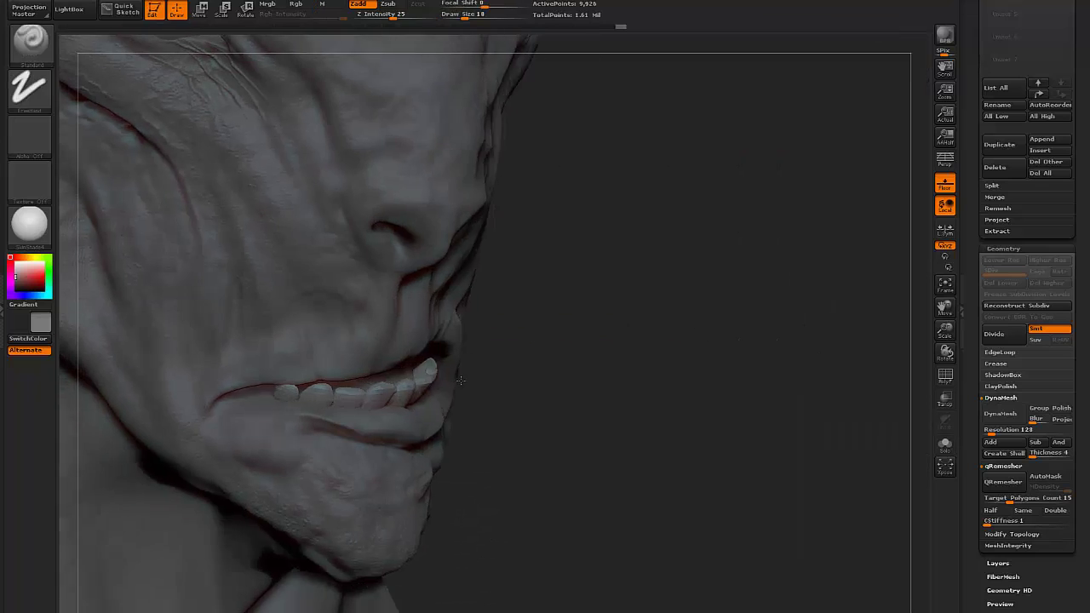
Build up uneven surfaces and edges on the teeth across the middle of the mouth with the Standard brush.
key(ctrl+shift+z)
key(ctrl+shift+z)
key(ctrl+shift+z)
key(ctrl+shift+z)
key(ctrl+shift+z)
key(ctrl+shift+z)
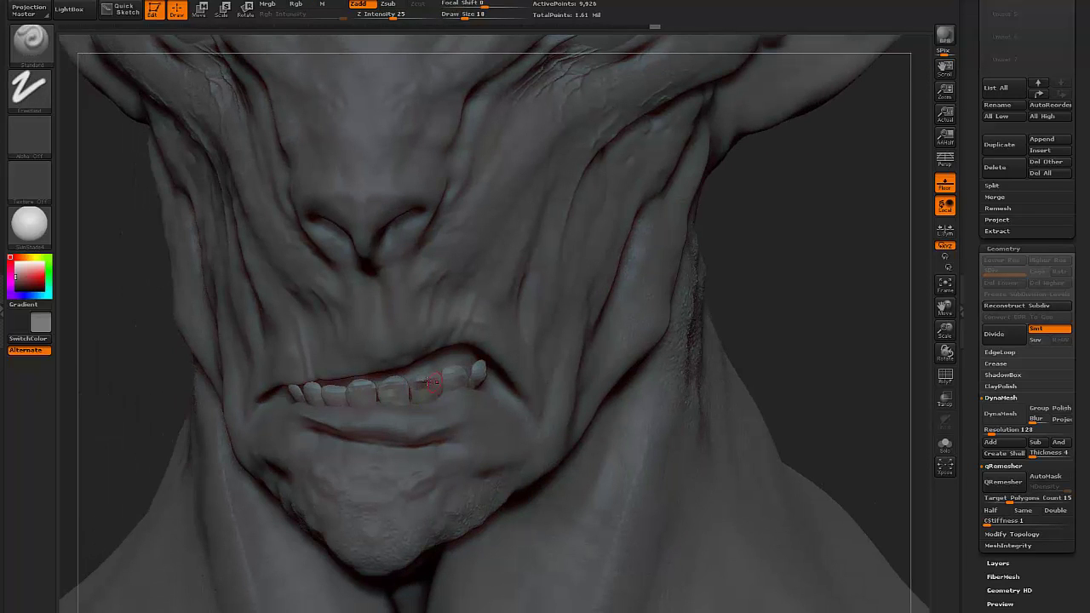
key(ctrl+shift+z)
key(ctrl+shift+z)
key(ctrl+shift+z)
key(ctrl+shift+z)
key(ctrl+shift+z)
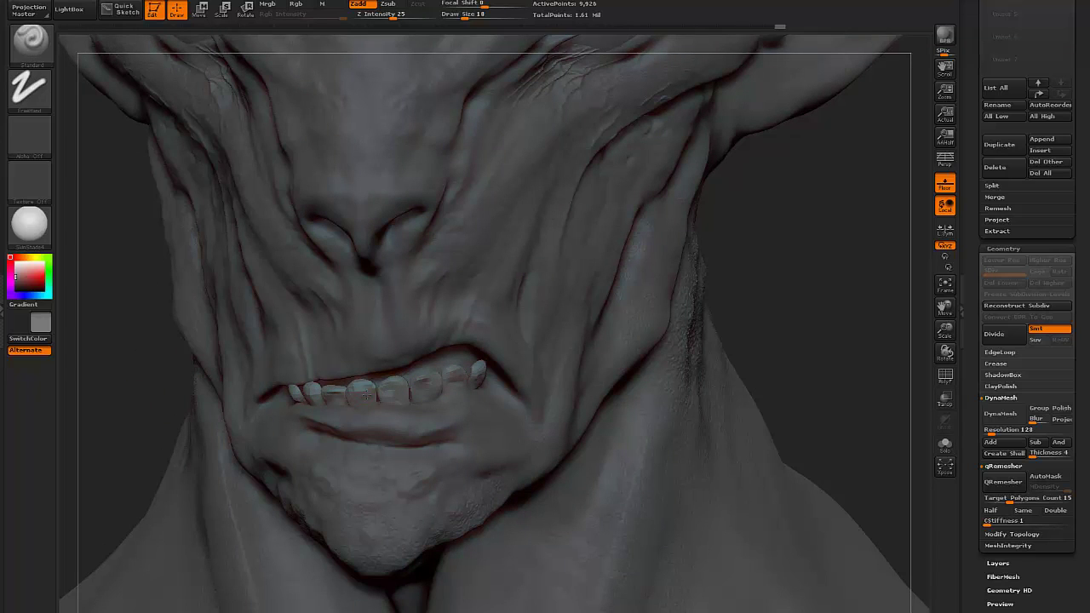
Refine the shapes of the teeth from below, including the outer teeth near the raised lip corner.
key(ctrl+shift+z)
key(ctrl+shift+z)
key(ctrl+shift+z)
key(ctrl+shift+z)
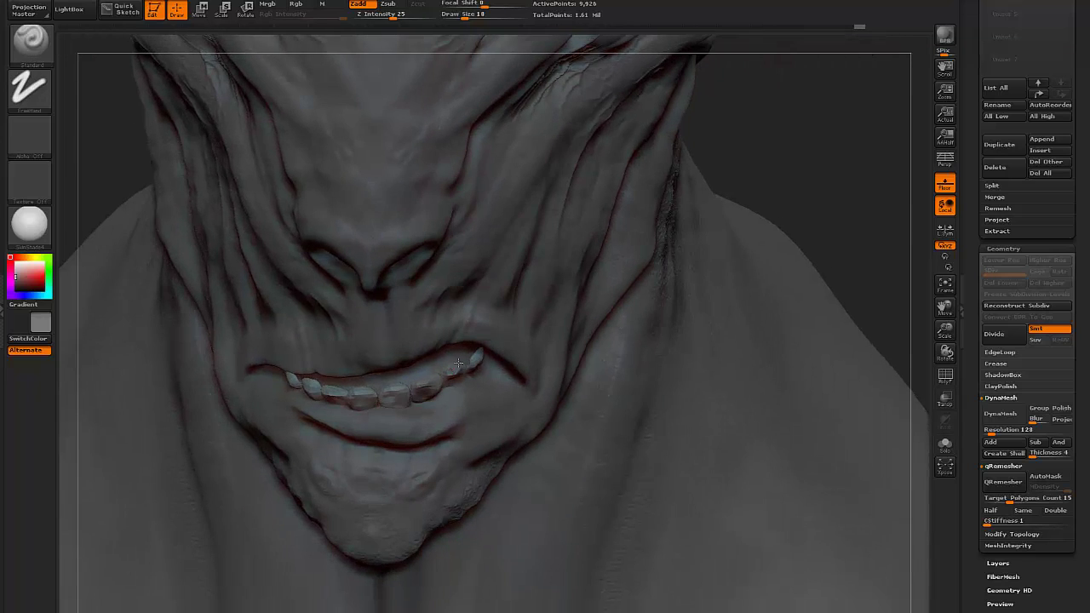
key(ctrl+shift+z)
Pull one tooth near each mouth corner upward into a long fang with the Move brush at draw size 34.
key(b)
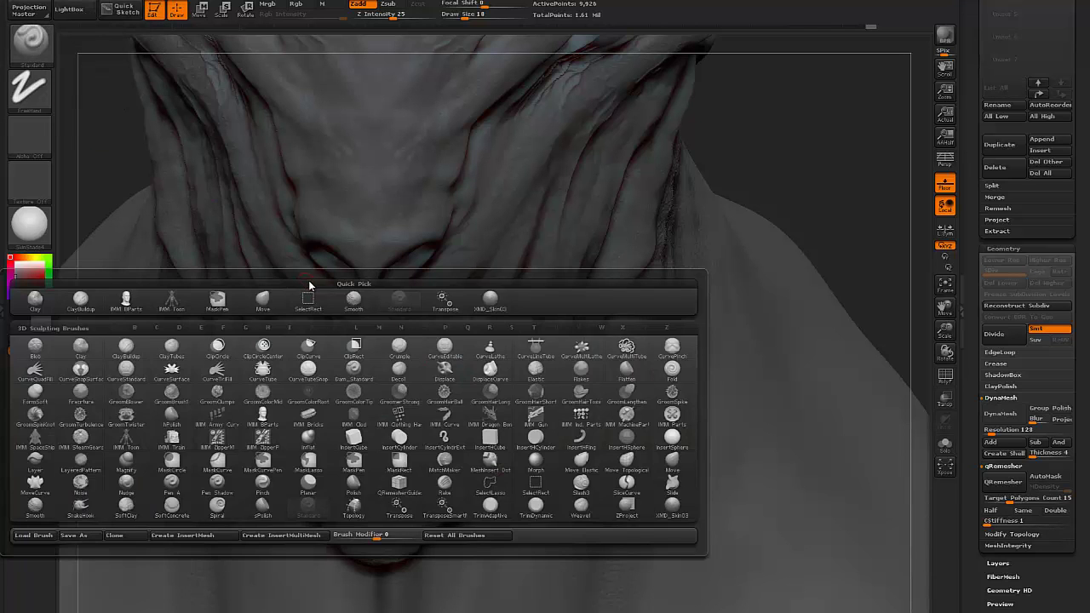
key(m)
key(v)
key(ctrl+shift+z)
key(ctrl+shift+z)
key(ctrl+shift+z)
key(ctrl+shift+z)
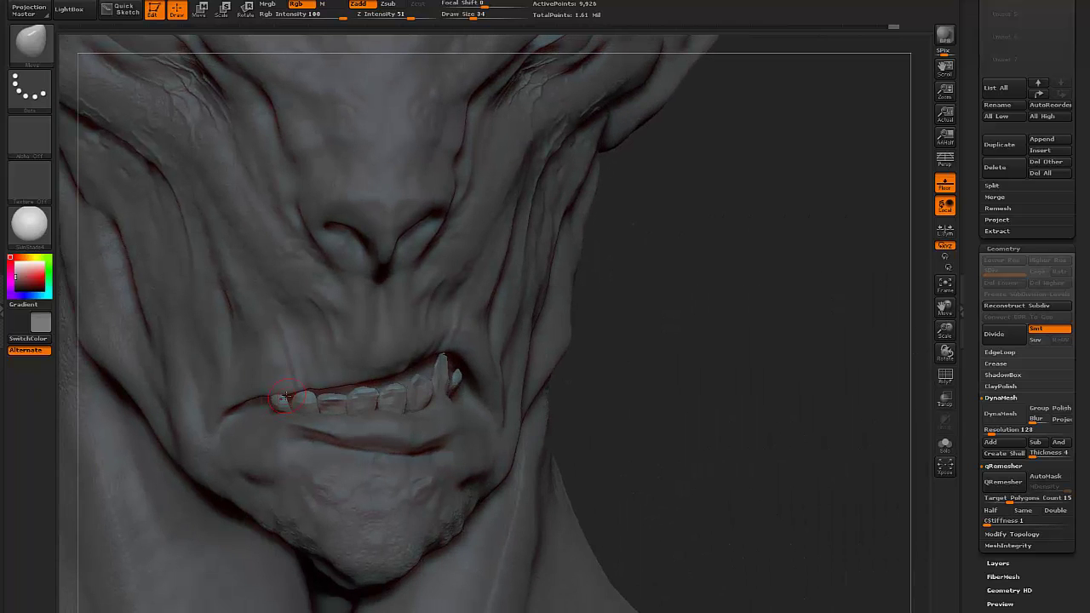
drag(306, 394, 286, 360)
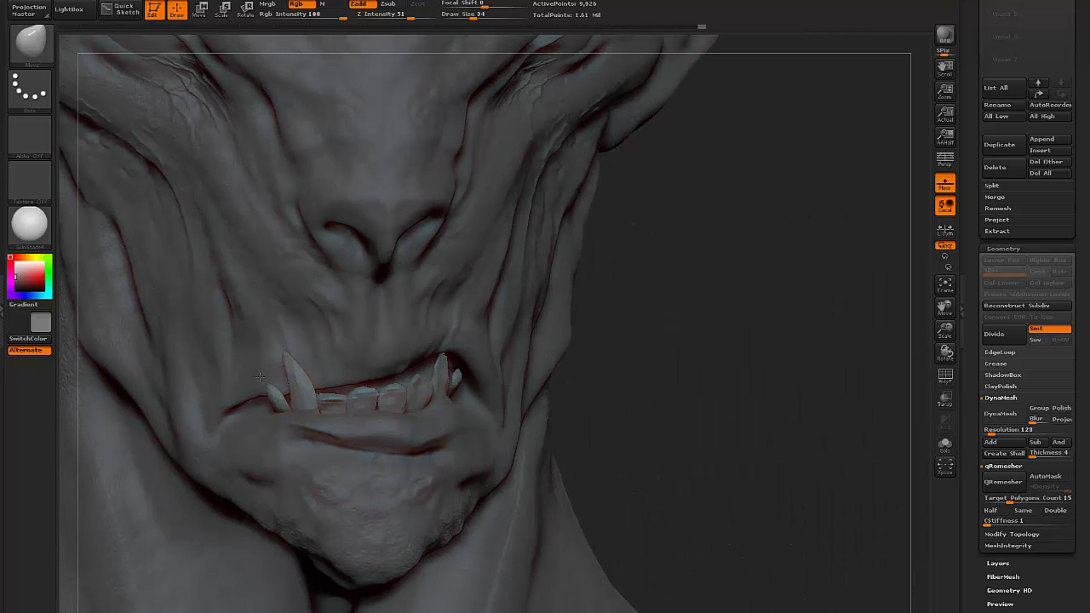
Lengthen and sharpen the two fangs and vary the height and shape of the neighbouring teeth with the Move brush.
key(ctrl+shift+z)
key(ctrl+shift+z)
key(ctrl+shift+z)
key(ctrl+shift+z)
key(ctrl+shift+z)
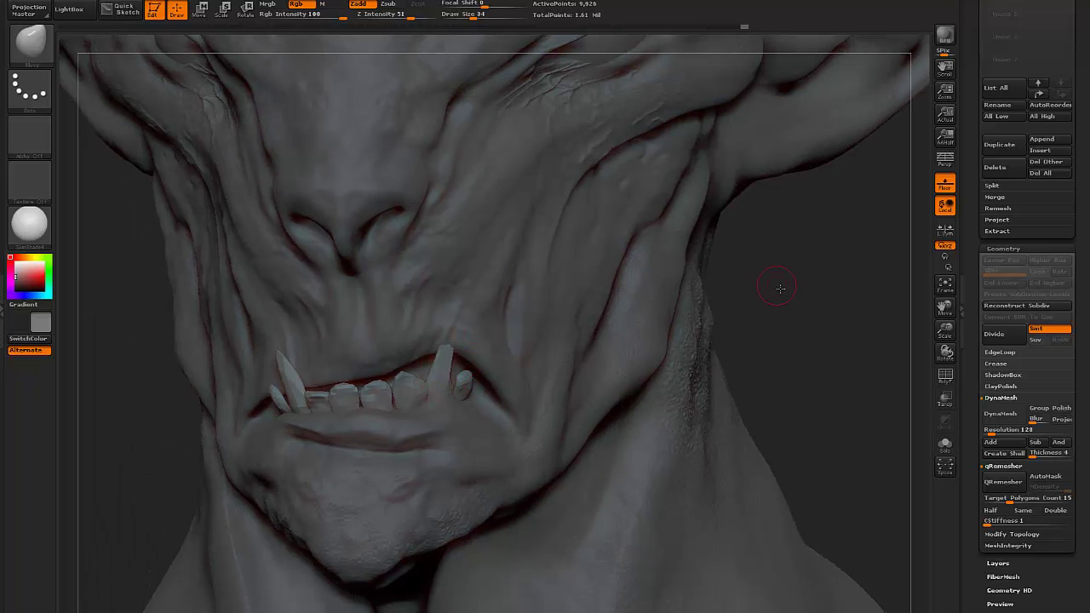
key(ctrl+shift+z)
key(ctrl+shift+z)
key(ctrl+shift+z)
key(ctrl+shift+z)
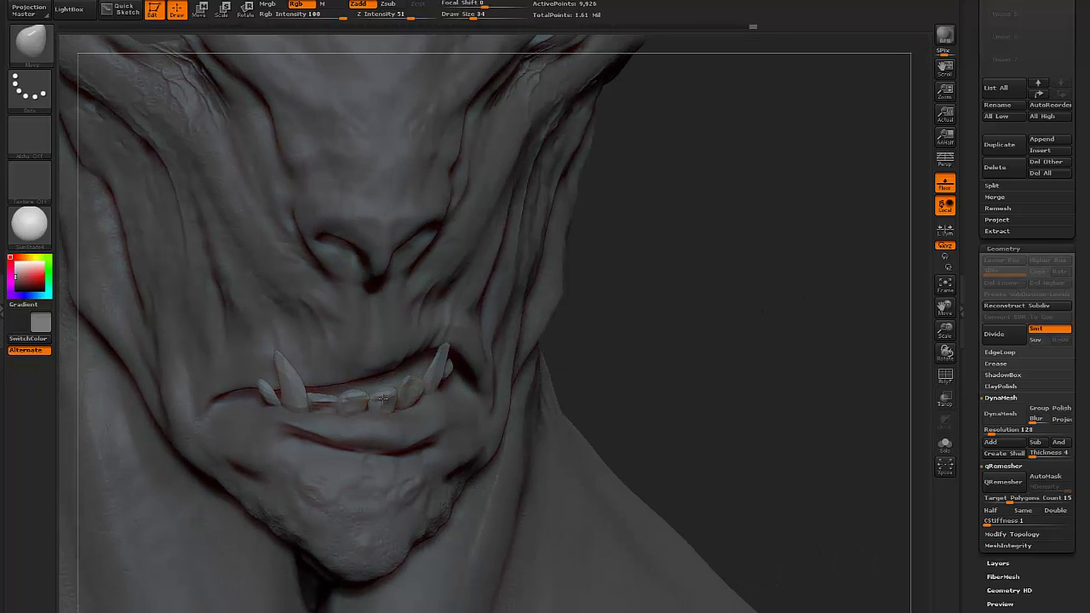
key(ctrl+shift+z)
key(ctrl+shift+z)
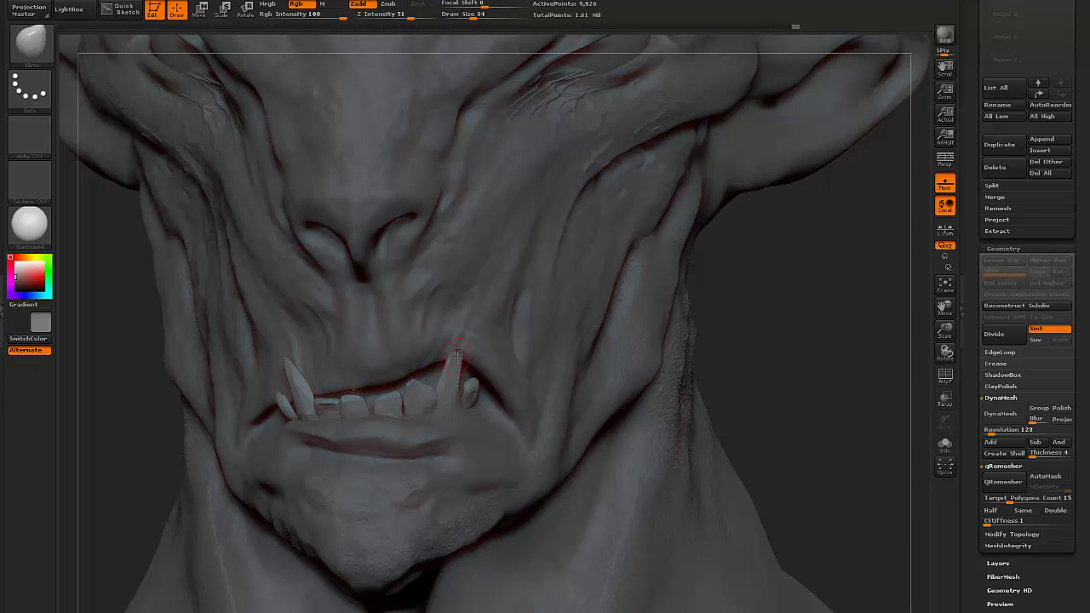
Subdivide the teeth once to SDiv 2 and sculpt finer detail on them with the Standard brush at draw size 7.
key(ctrl+shift+z)
key(ctrl+shift+z)
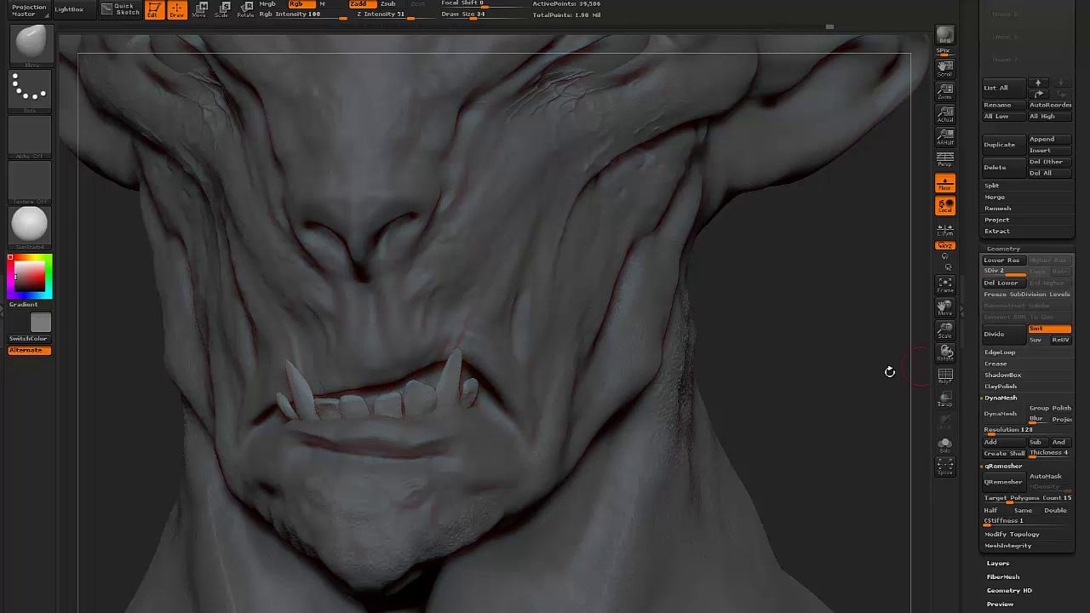
key(ctrl+shift+z)
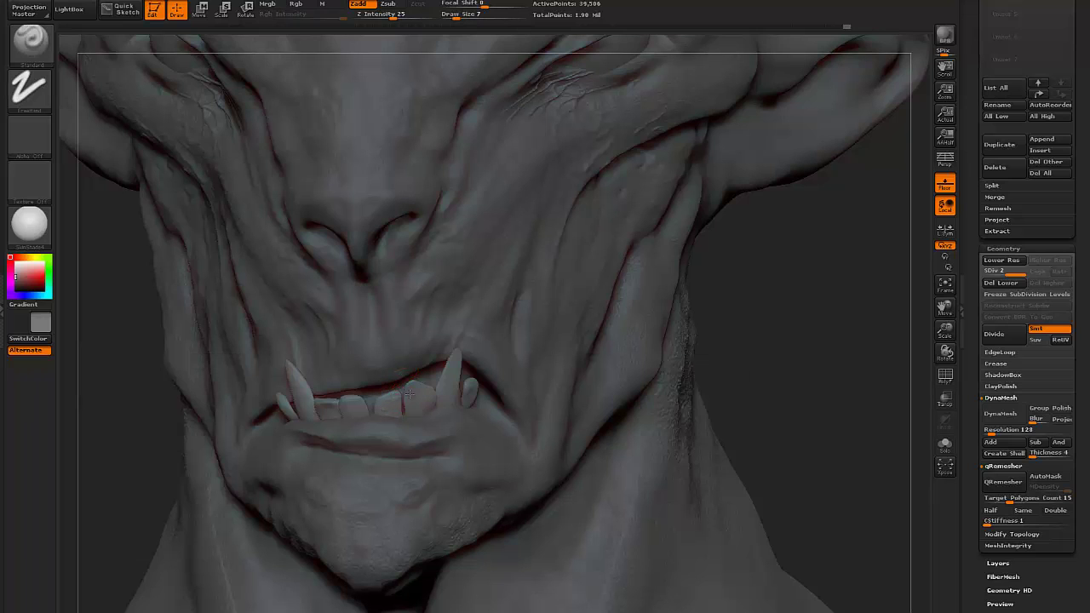
key(ctrl+z)
drag(128, 393, 282, 412)
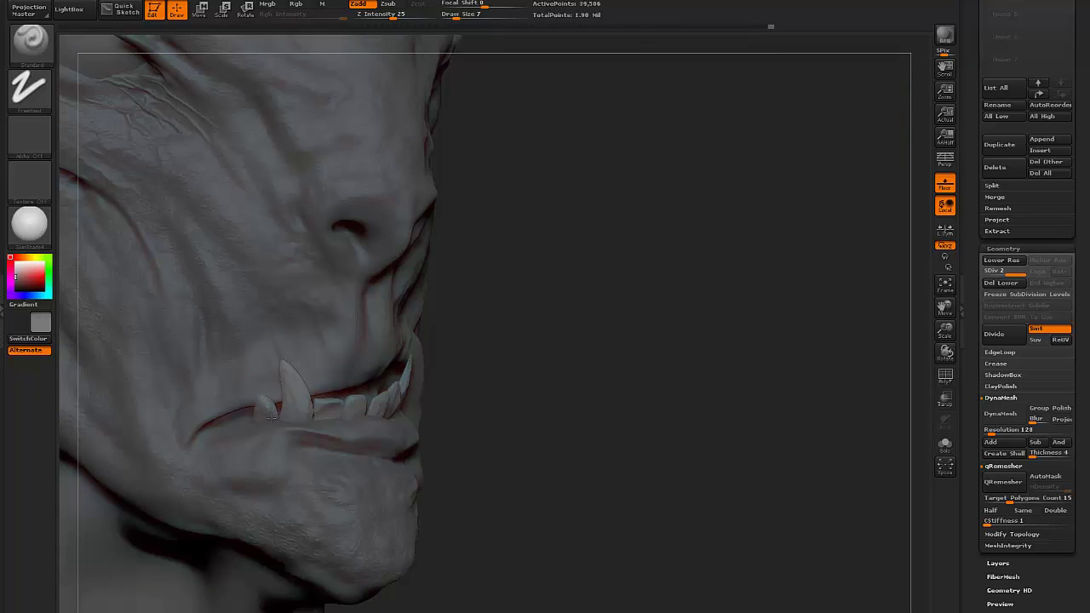
mouse_move(580, 362)
mouse_down()
mouse_move(730, 392)
mouse_move(701, 438)
mouse_move(659, 384)
mouse_move(669, 384)
mouse_move(639, 375)
mouse_up()
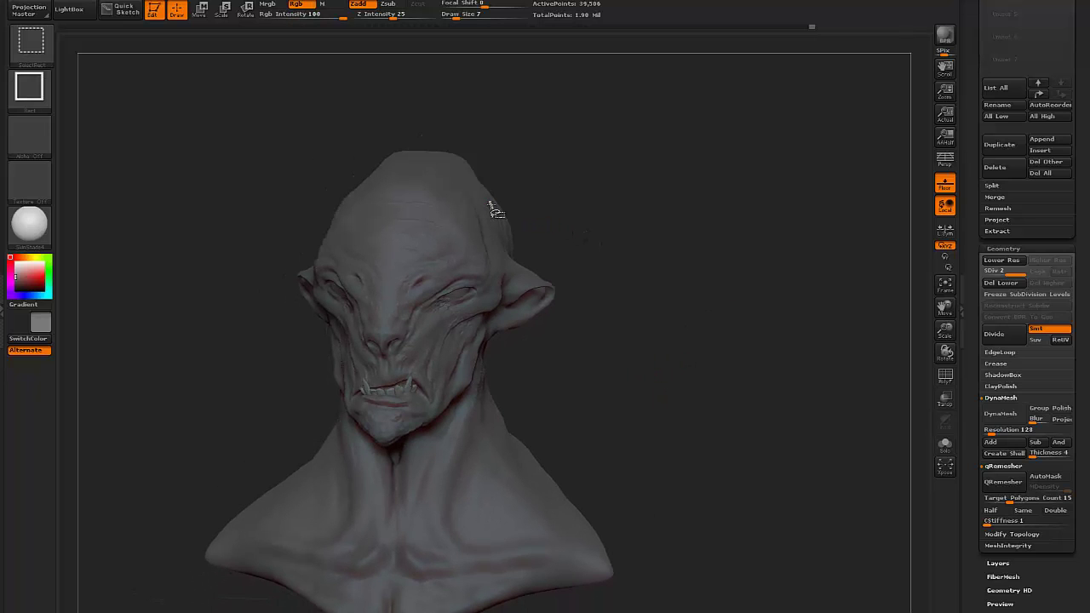
Frame the whole bust from the front to check the overall look with the fangs.
key(ctrl)
drag(279, 132, 401, 331)
key(f)
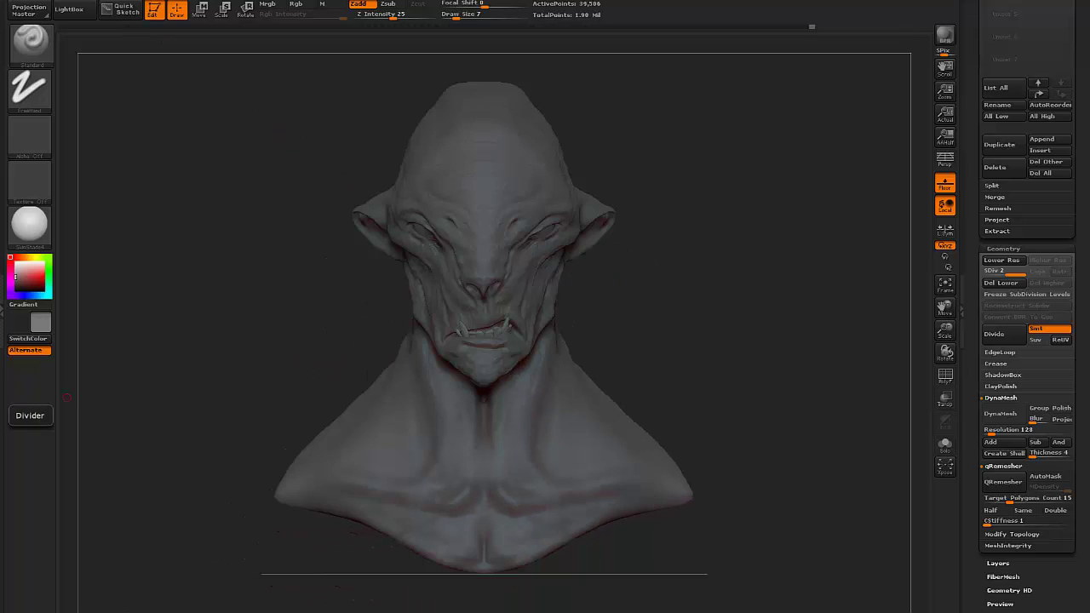